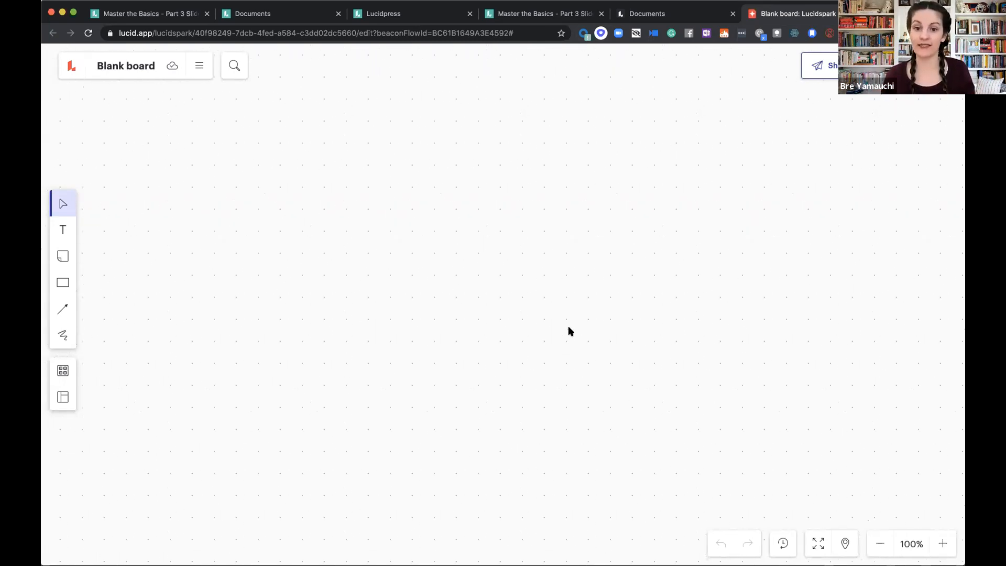
scroll(619, 350, "down", 5)
scroll(388, 260, "down", 5)
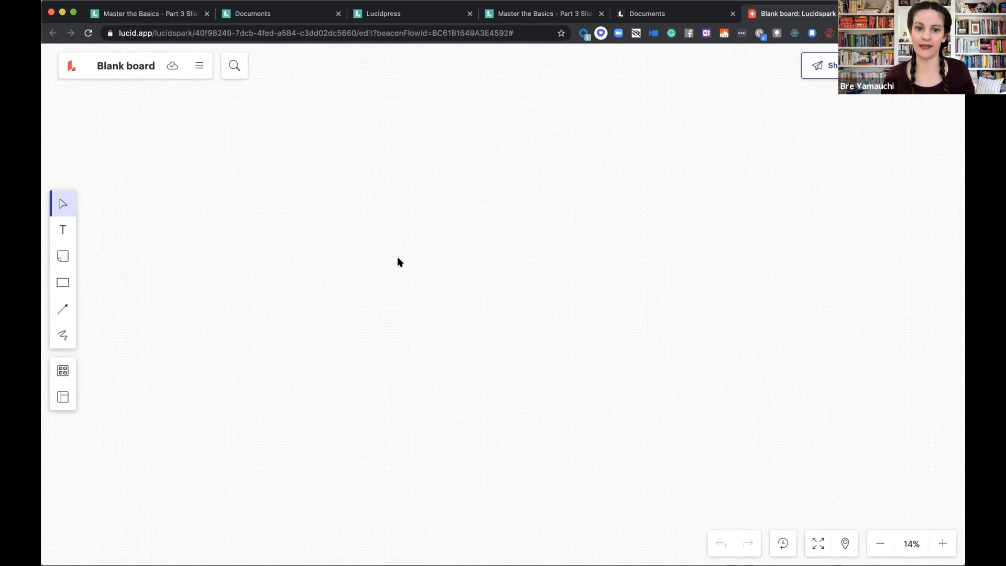
scroll(398, 258, "up", 10)
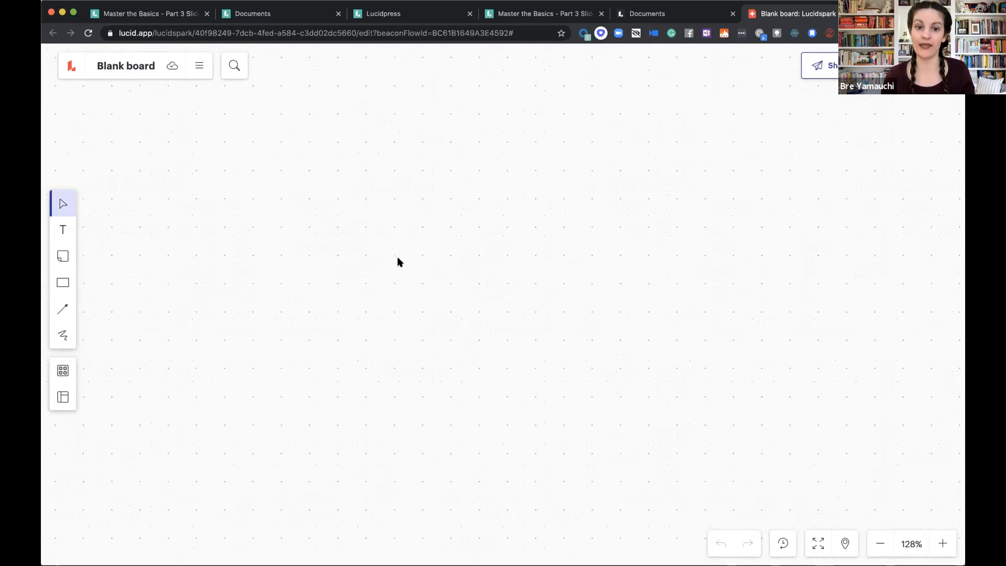
- Start sharing the blank board and save it under the name "Polling example"
left_click(825, 72)
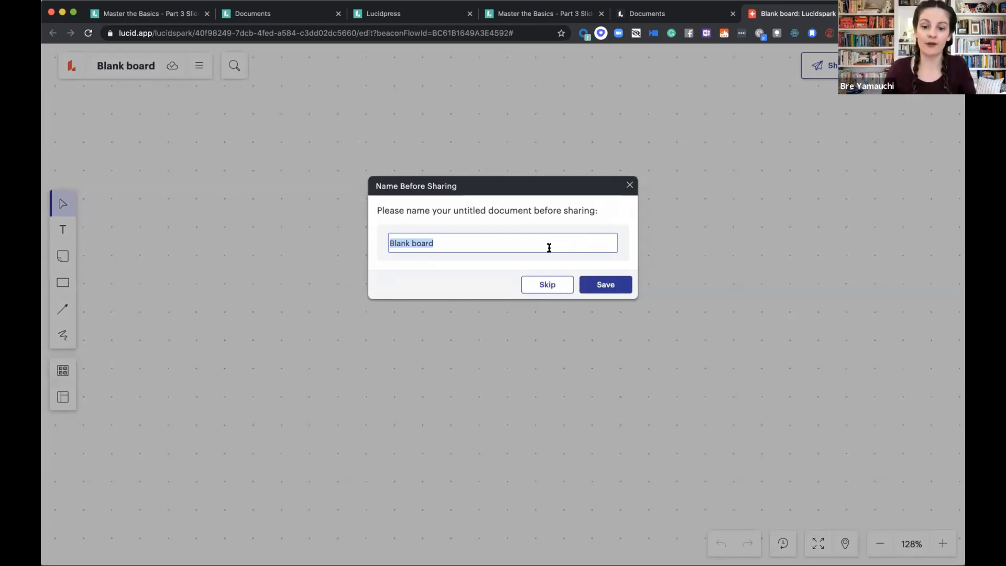
type("Polling example")
left_click(608, 287)
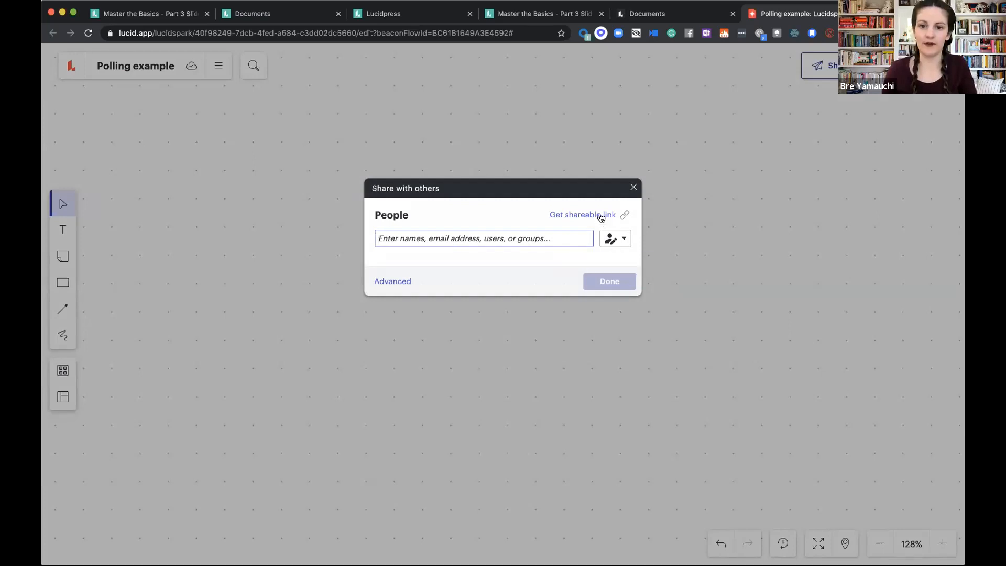
- Generate a shareable link for the board, copy it, and close the sharing dialog
left_click(601, 217)
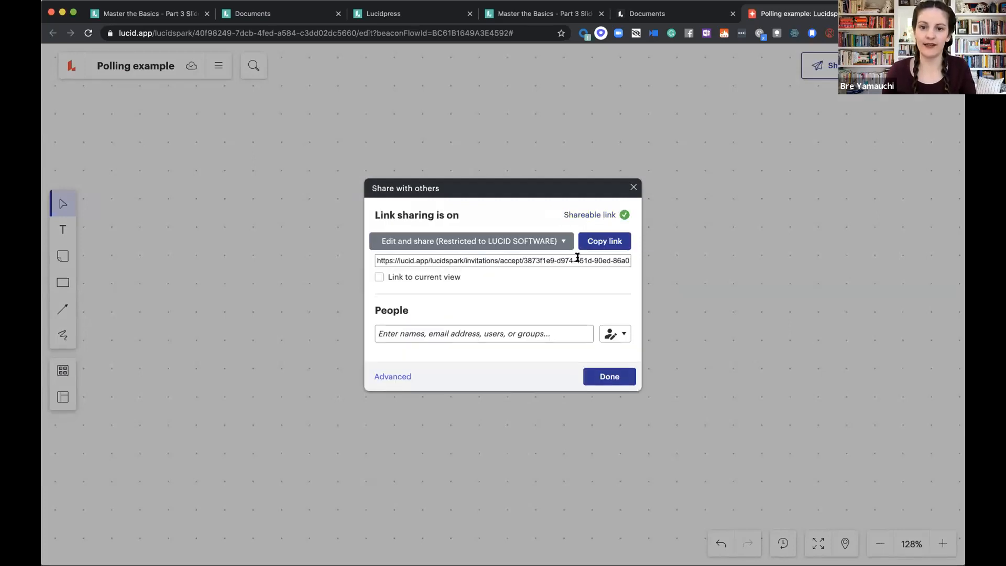
left_click(601, 242)
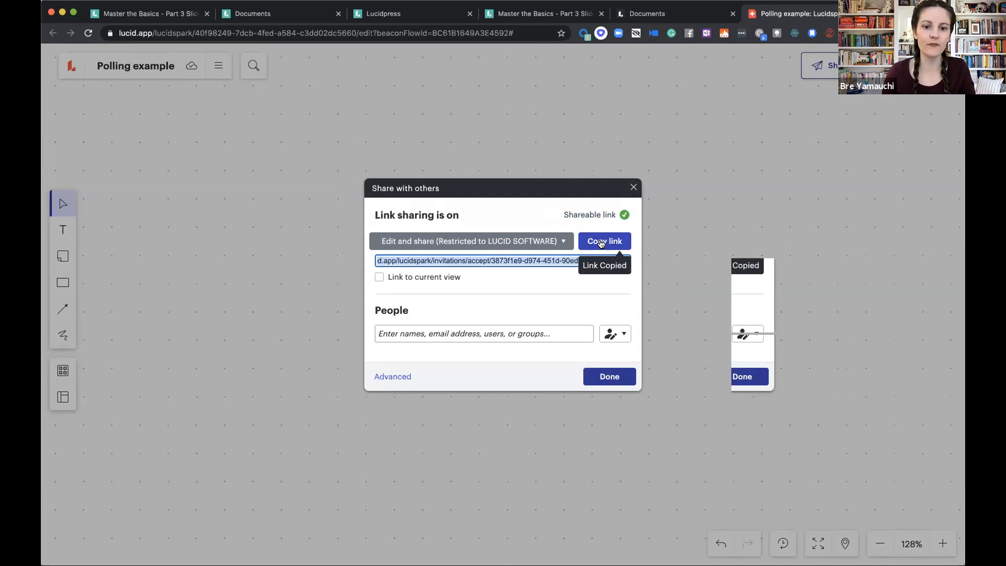
left_click(633, 187)
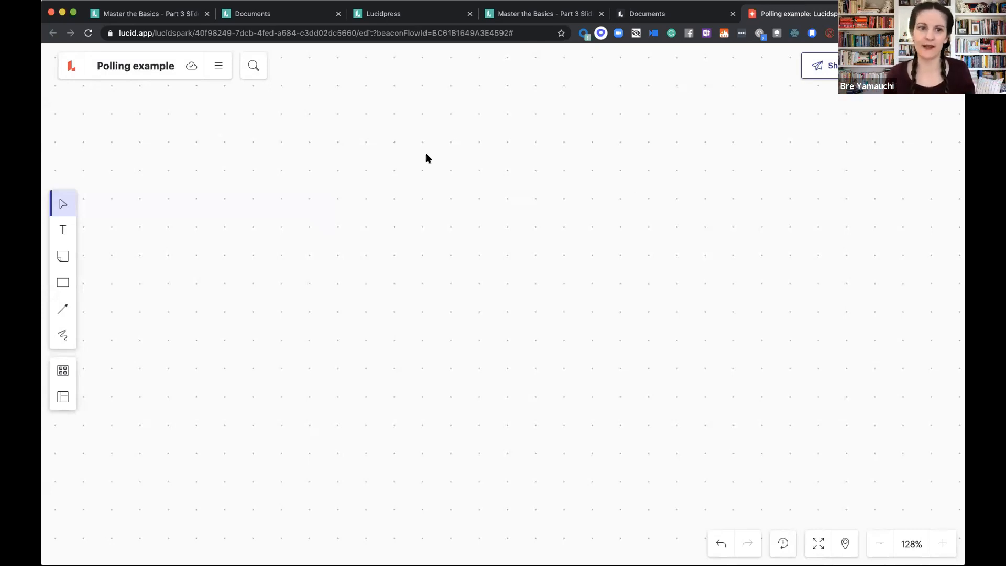
- Turn on Unique Collaborator Colors for the board and set your own collaborator color to teal
left_click(910, 65)
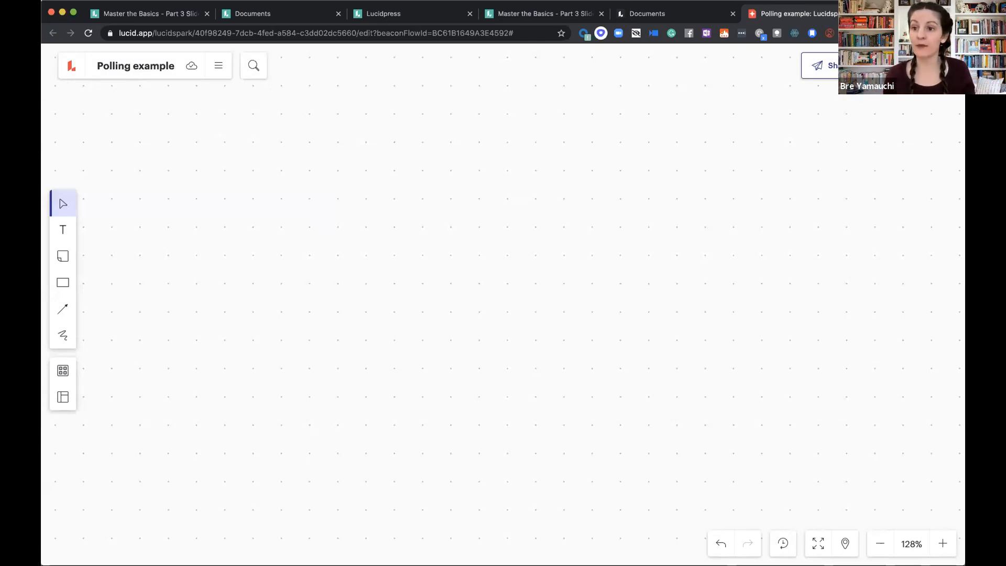
left_click(901, 229)
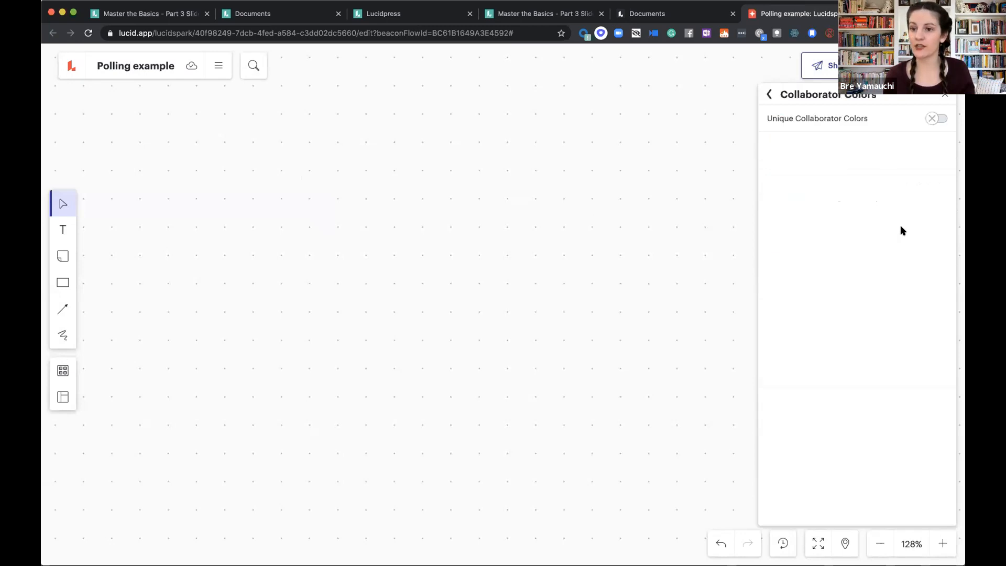
left_click(931, 123)
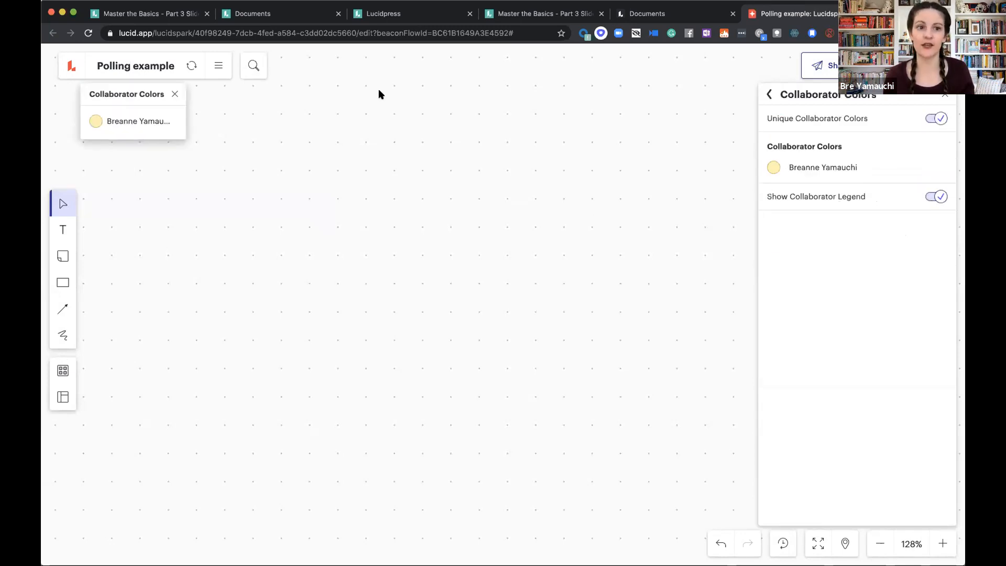
left_click(95, 122)
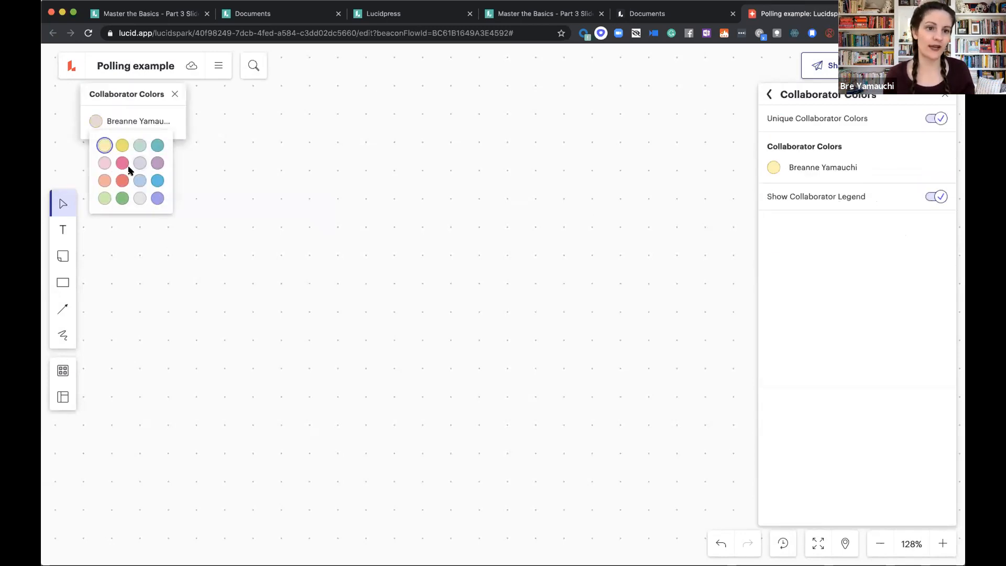
left_click(158, 145)
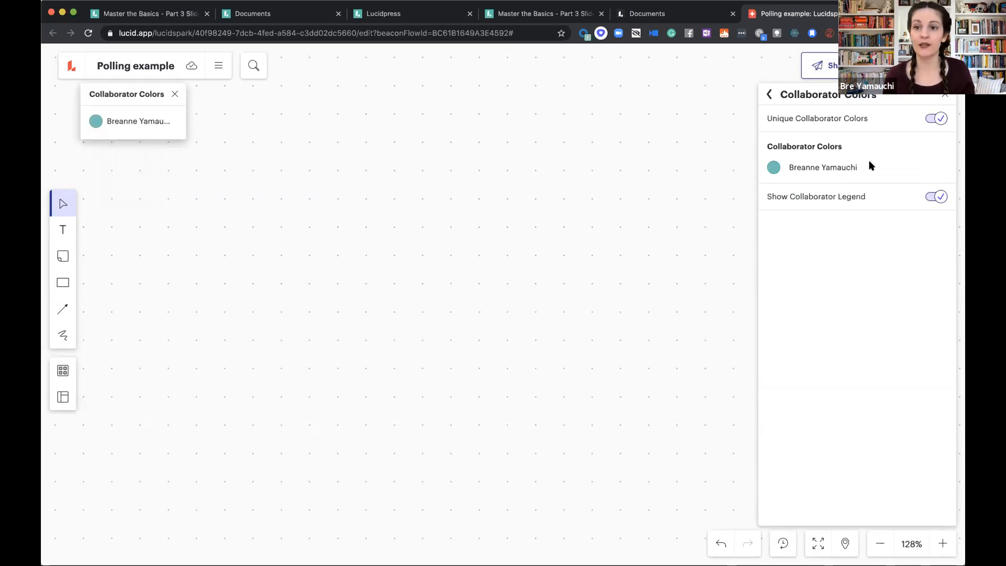
left_click(947, 94)
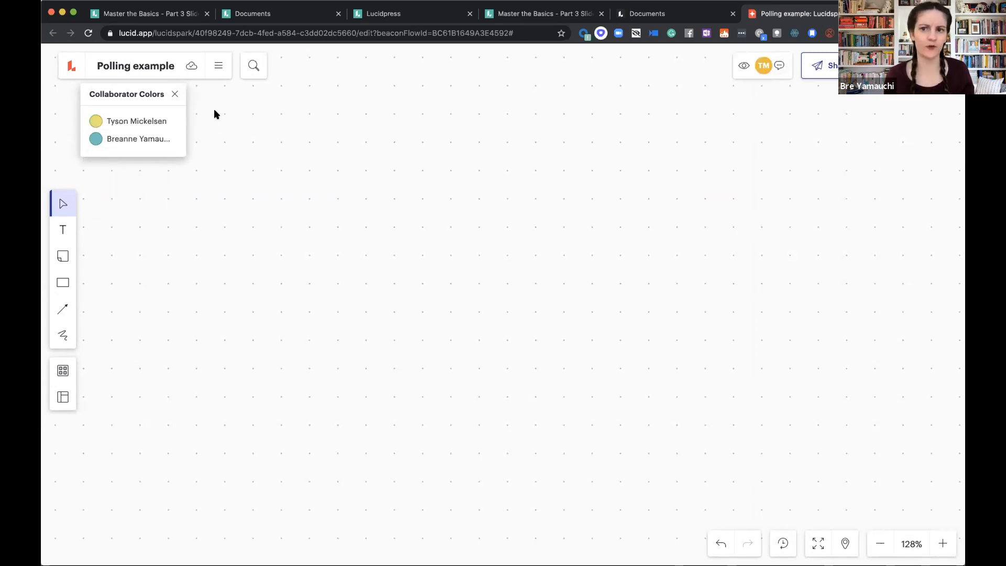
- Change the other collaborator's color to light blue, and finally to pale yellow
left_click(96, 122)
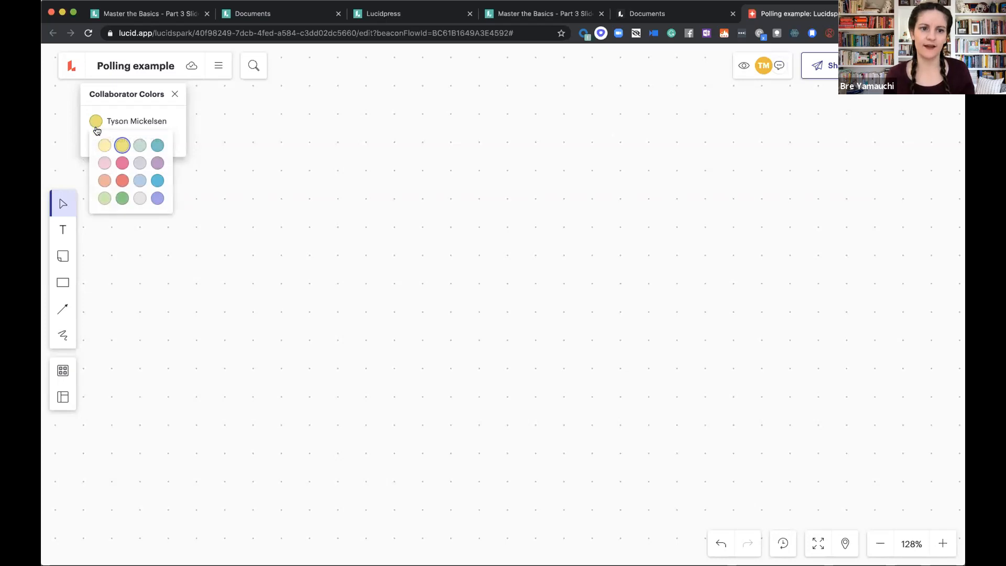
left_click(208, 289)
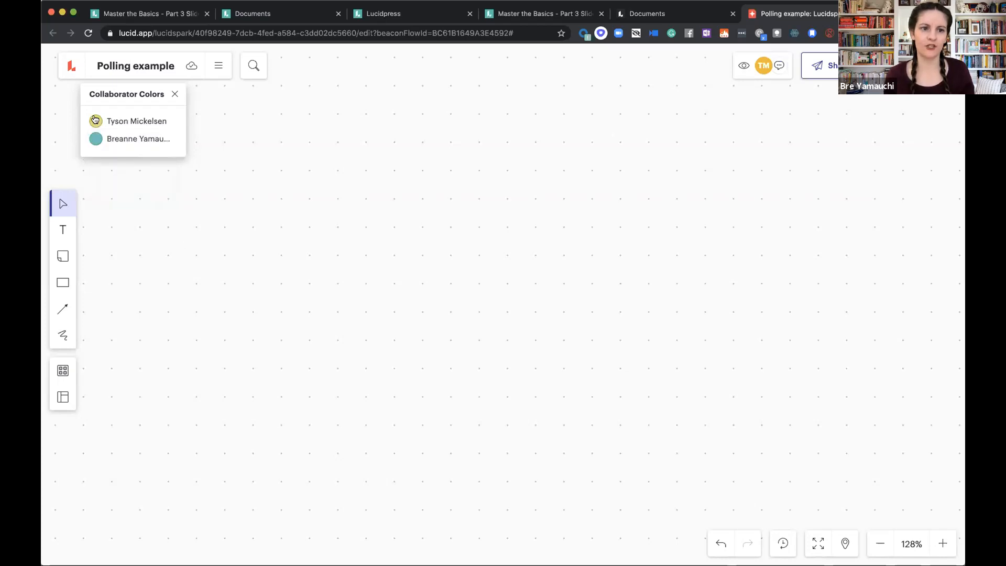
left_click(95, 120)
left_click(142, 181)
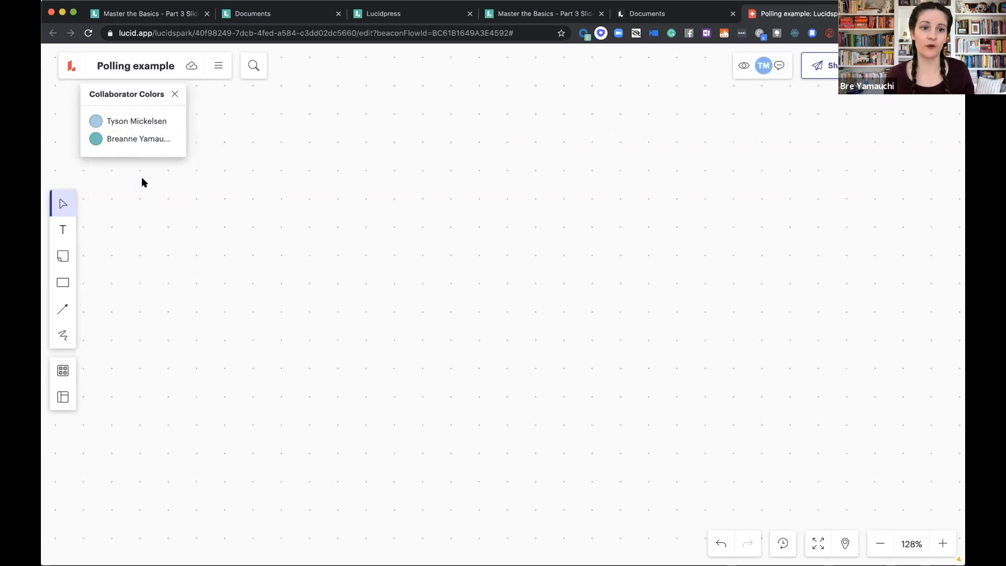
left_click(94, 124)
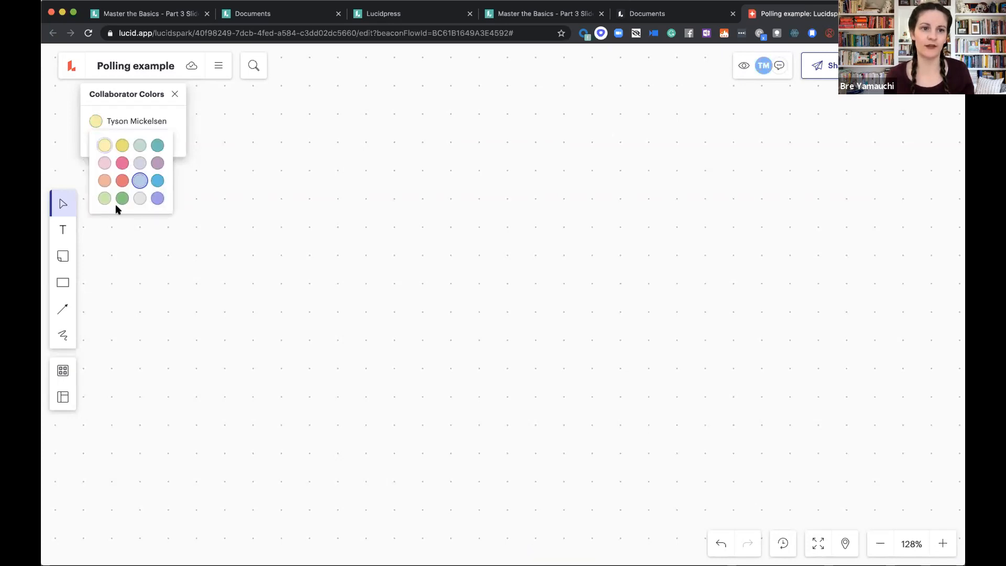
left_click(104, 216)
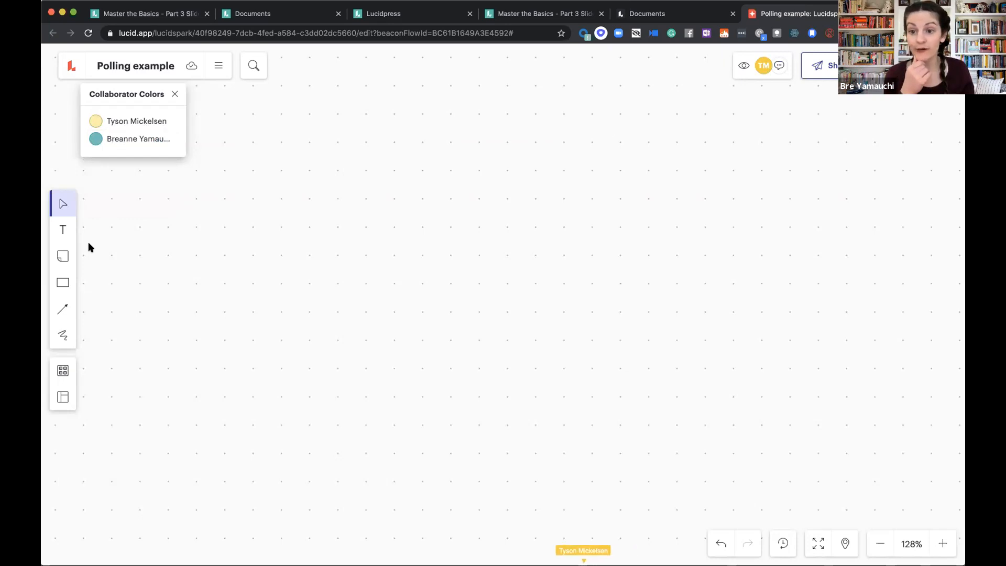
- Place five blank sticky notes in your own collaborator color on the canvas, and delete them all
left_click(62, 256)
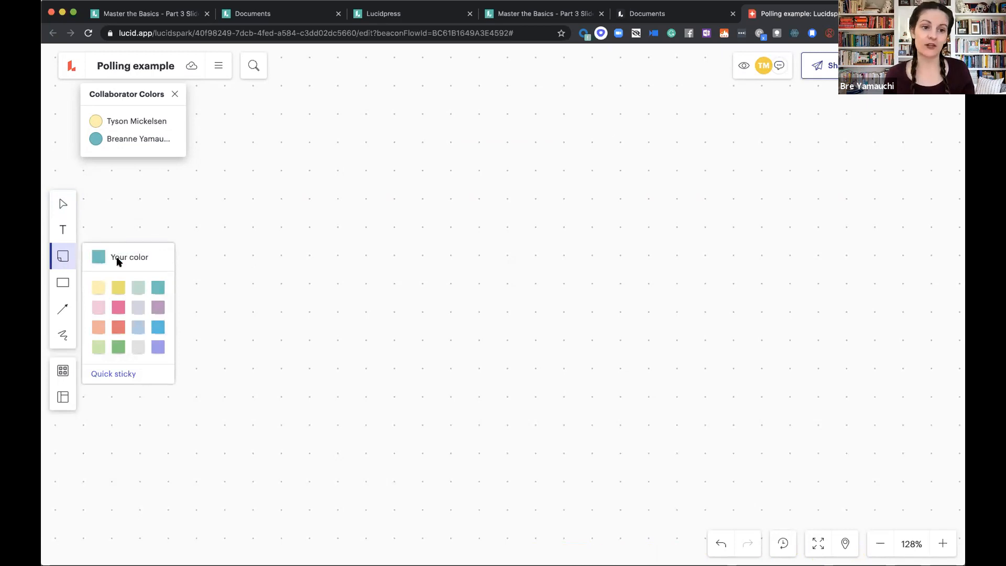
left_click(357, 249)
left_click(515, 271)
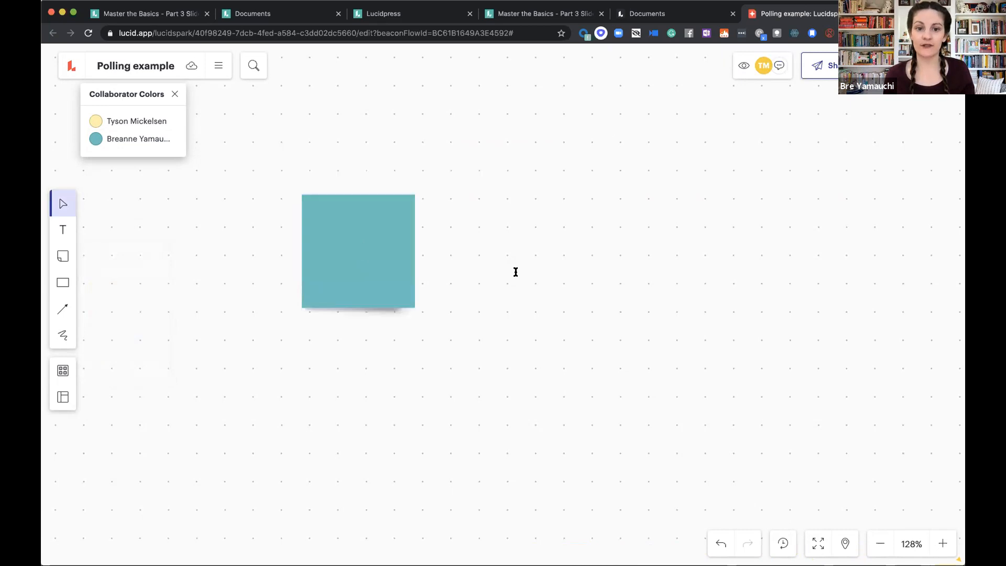
double_click(515, 272)
left_click(605, 282)
double_click(630, 294)
left_click(456, 392)
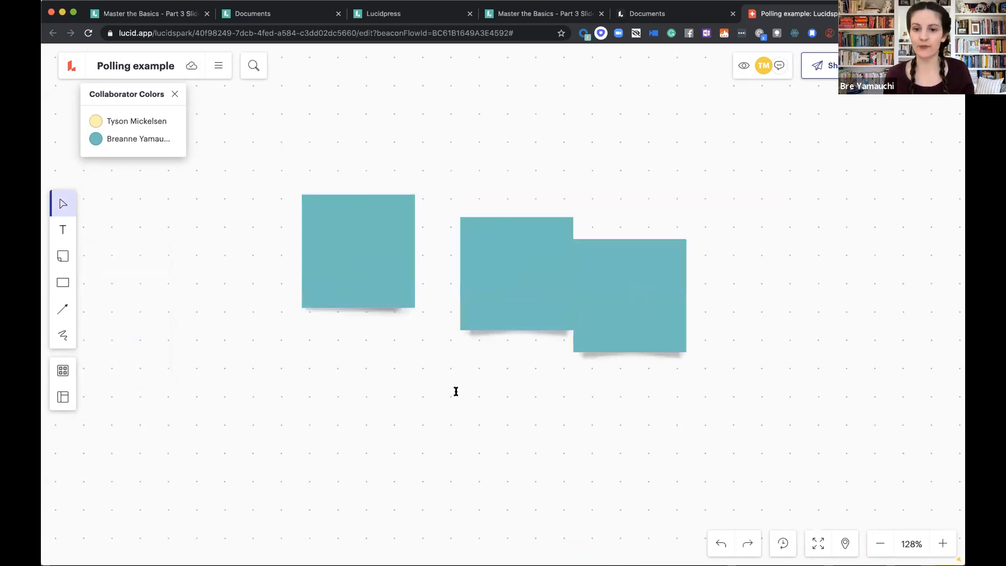
double_click(384, 390)
double_click(519, 402)
left_click_drag(647, 474, 263, 164)
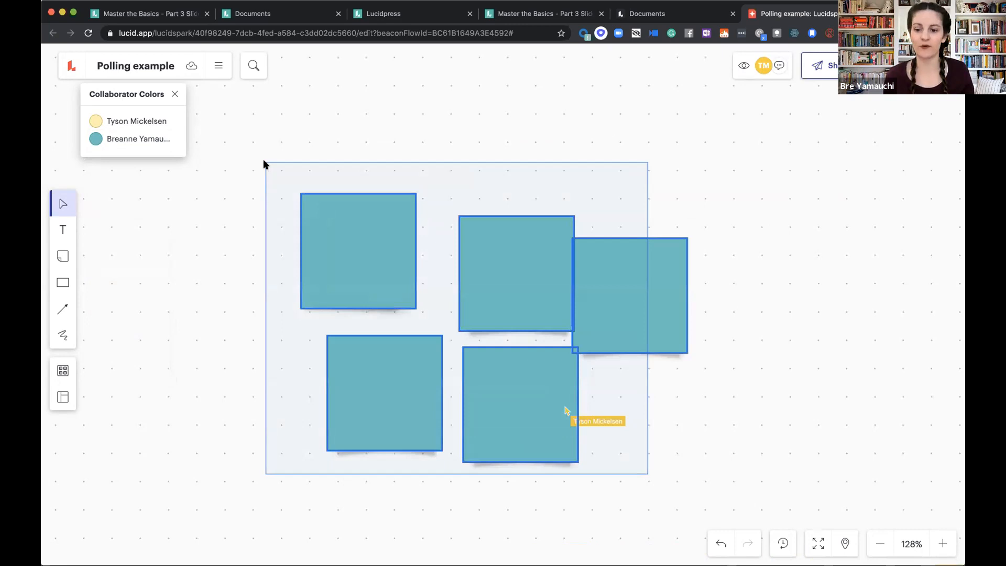
key("Delete")
- Use Quick sticky to add four notes in your own color reading "Japan", "Fiji", "Europe" and "Chicago"
left_click(63, 256)
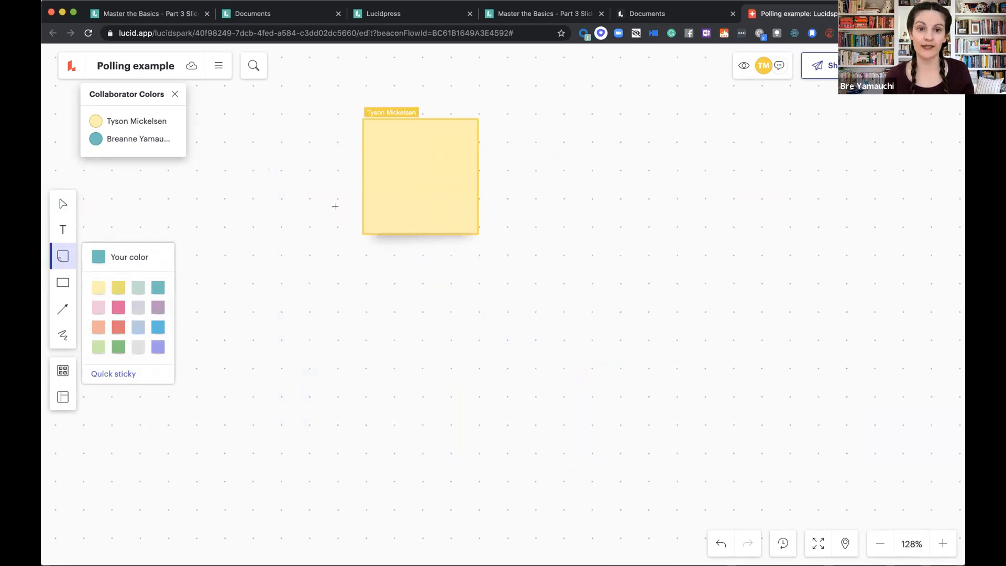
left_click(102, 375)
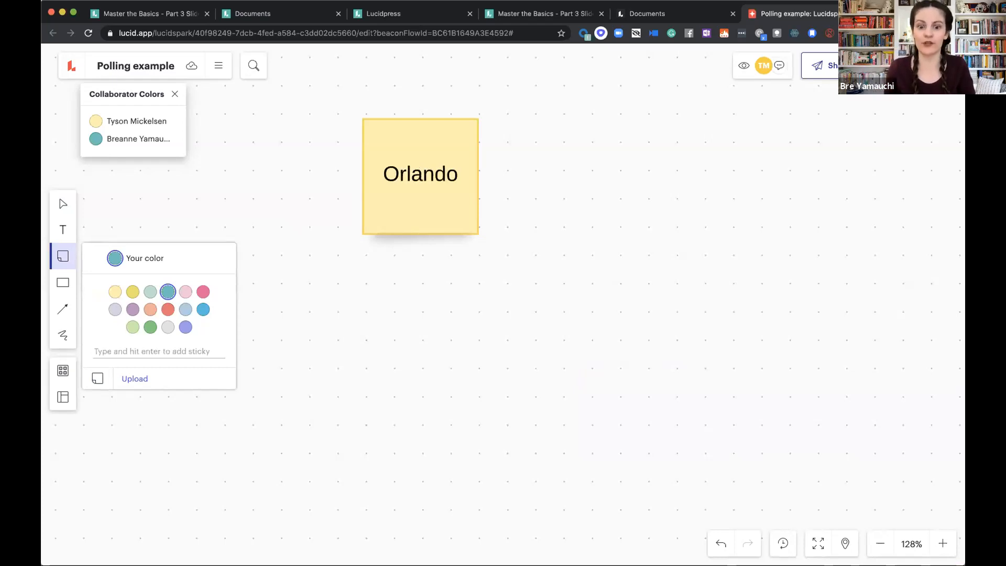
type("Japan")
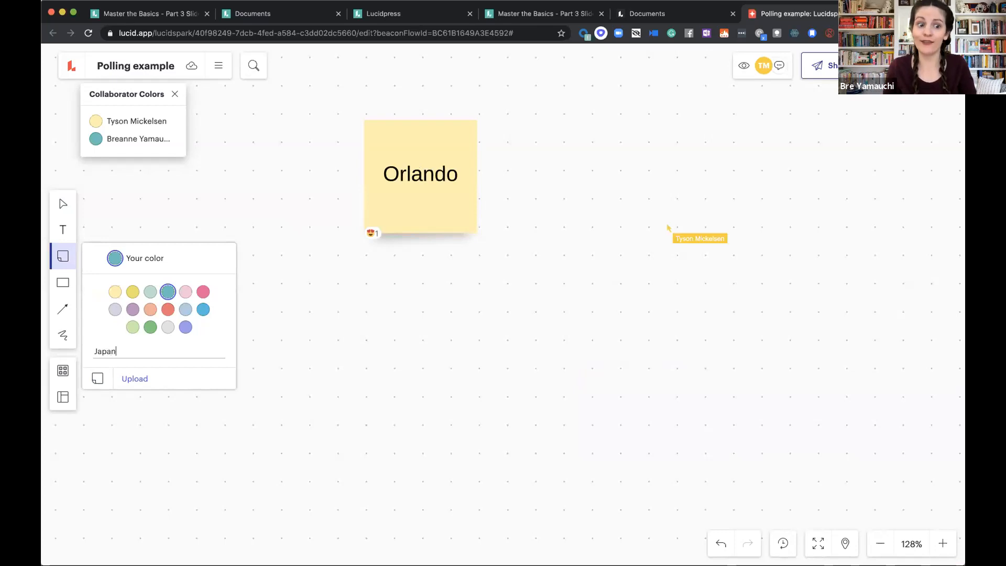
key("Return")
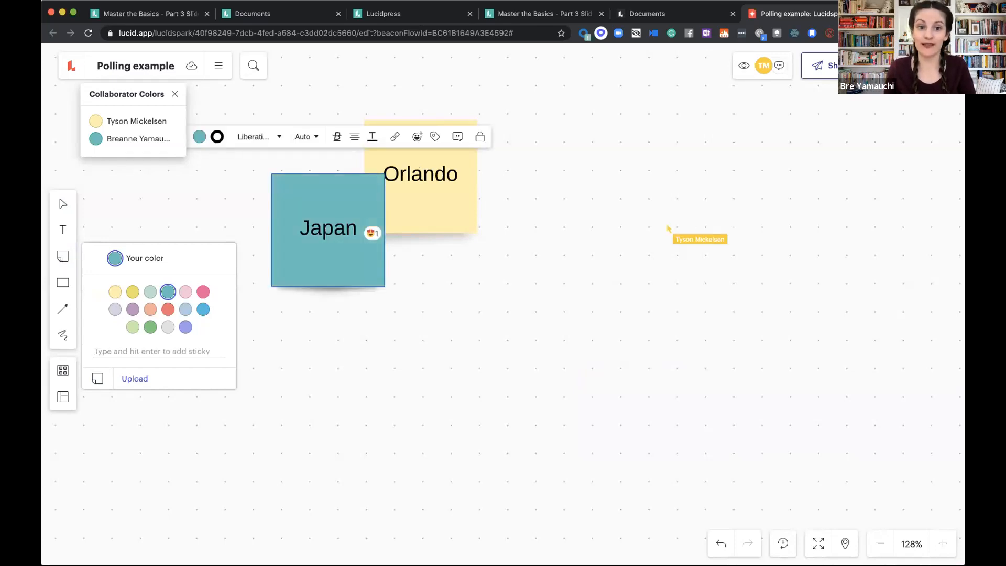
type("Figi")
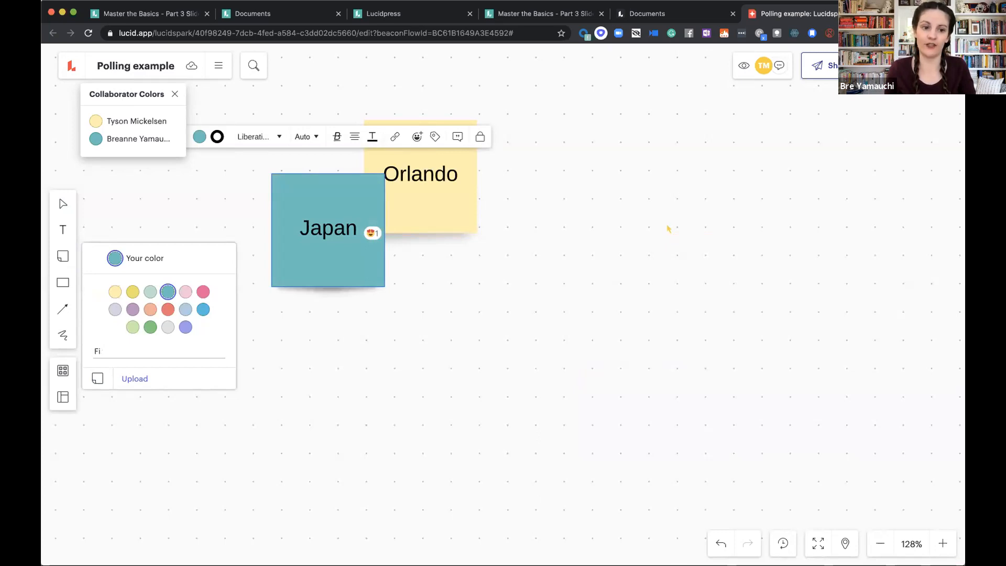
key("Return")
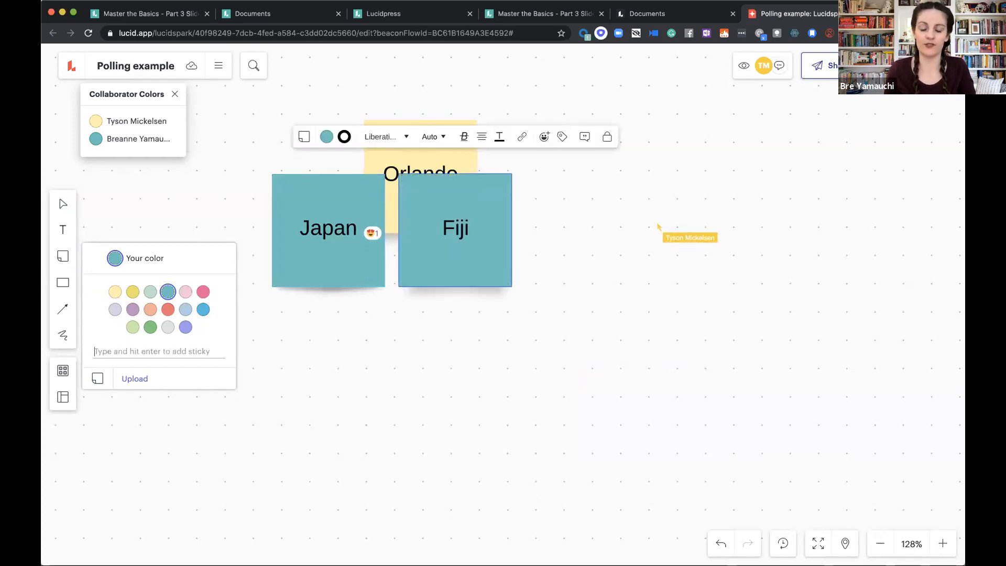
type("Europoe")
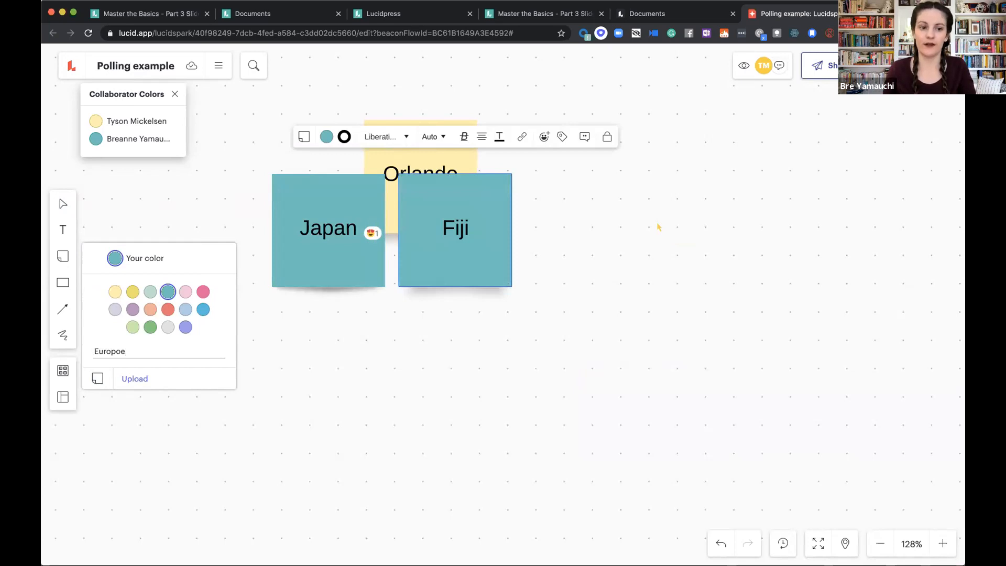
key("Return")
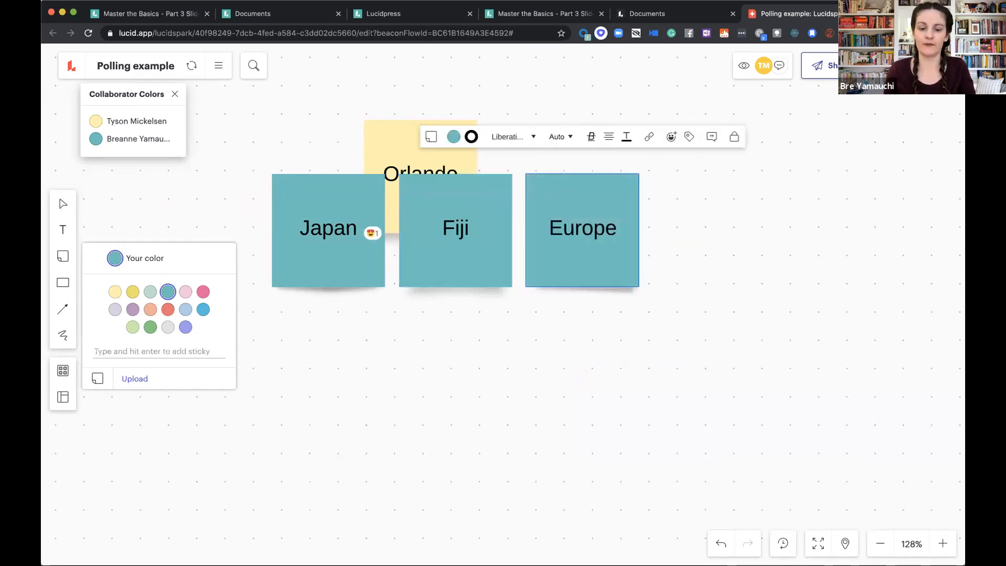
type("Chicago")
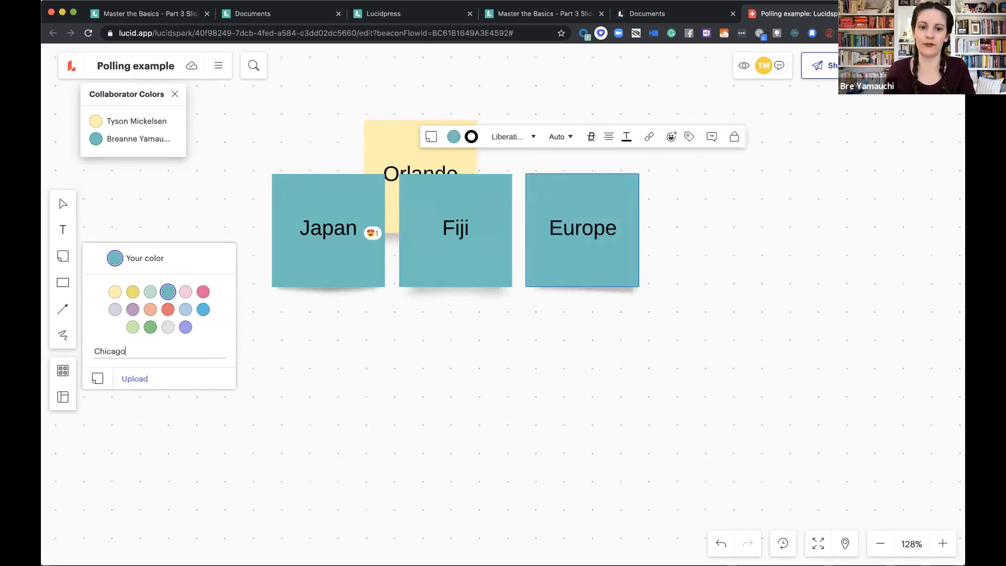
key("Return")
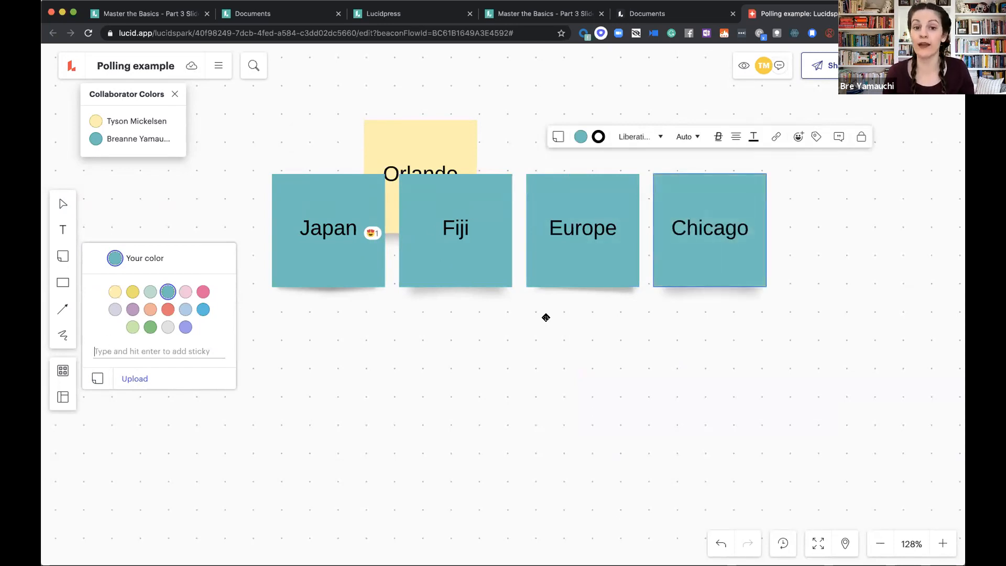
- Spread out the overlapping sticky notes by moving Japan, Fiji and Europe to free spots on the canvas
left_click_drag(458, 374, 395, 227)
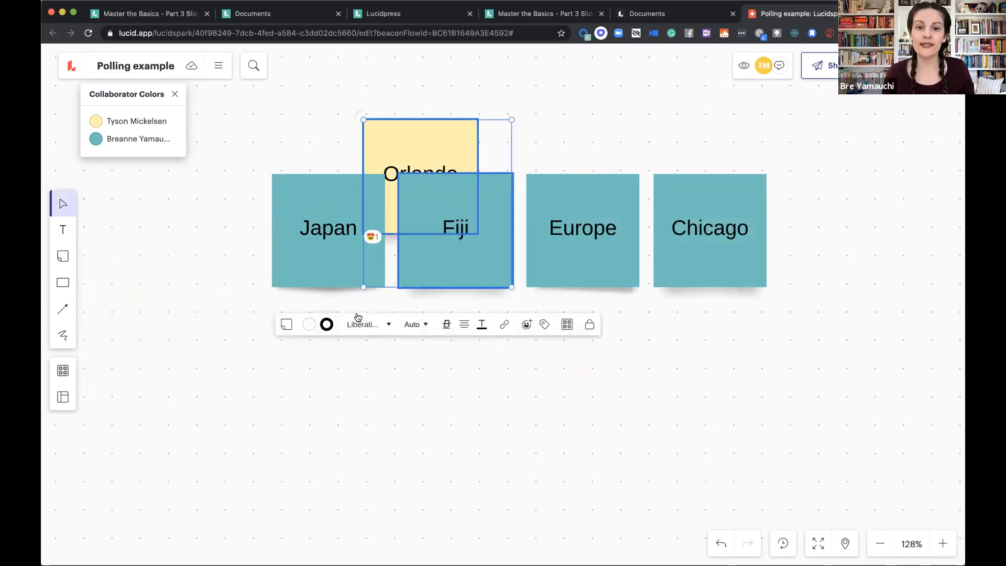
left_click(160, 311)
left_click_drag(309, 256, 229, 328)
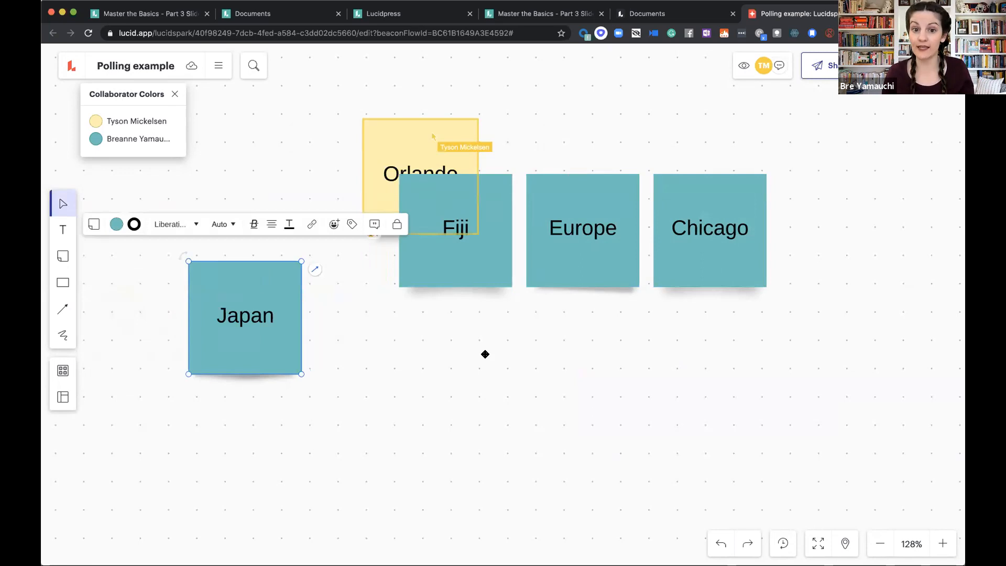
left_click_drag(576, 219, 476, 231)
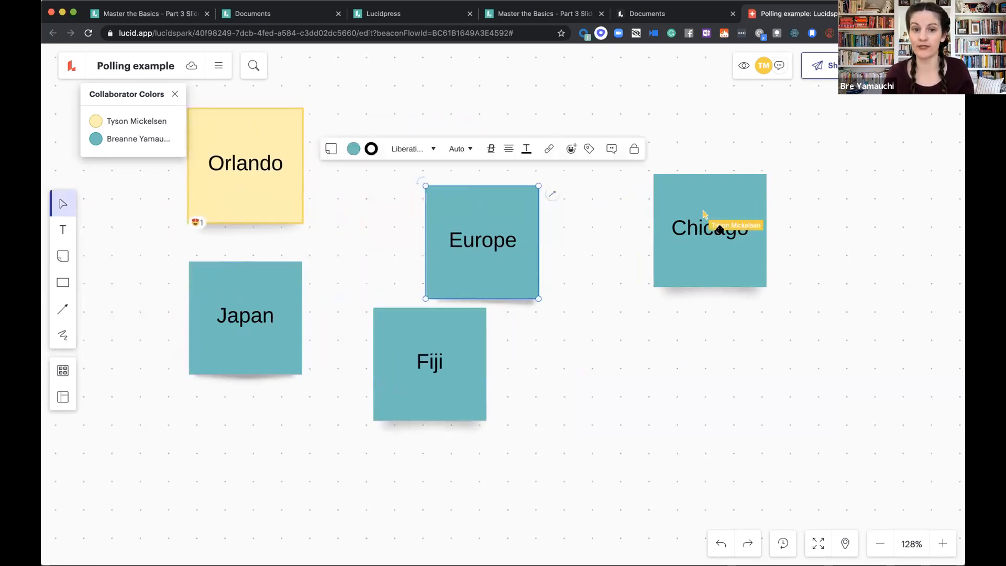
- Add a sparkles emoji reaction to the Japan sticky note
left_click(216, 361)
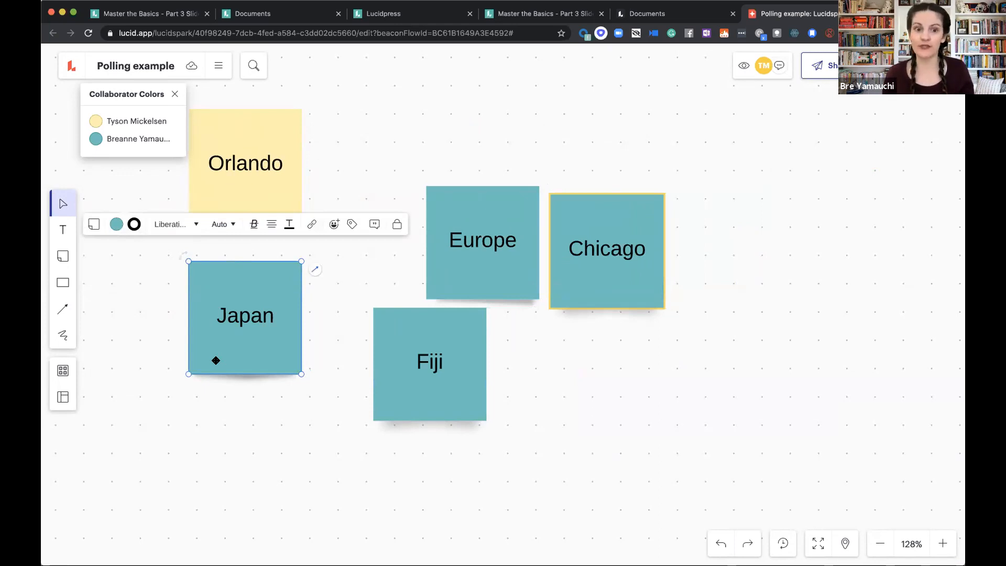
left_click(330, 224)
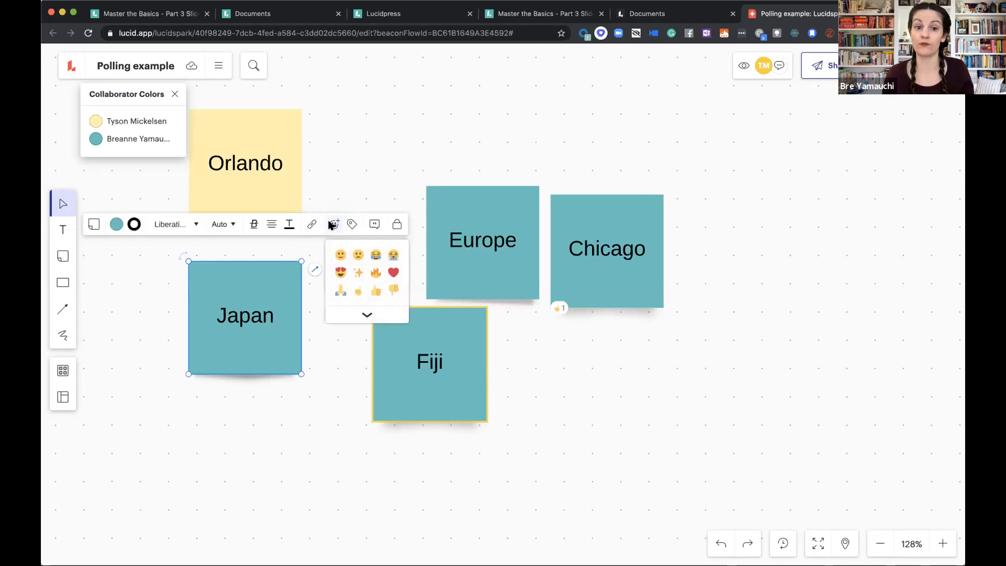
left_click(359, 272)
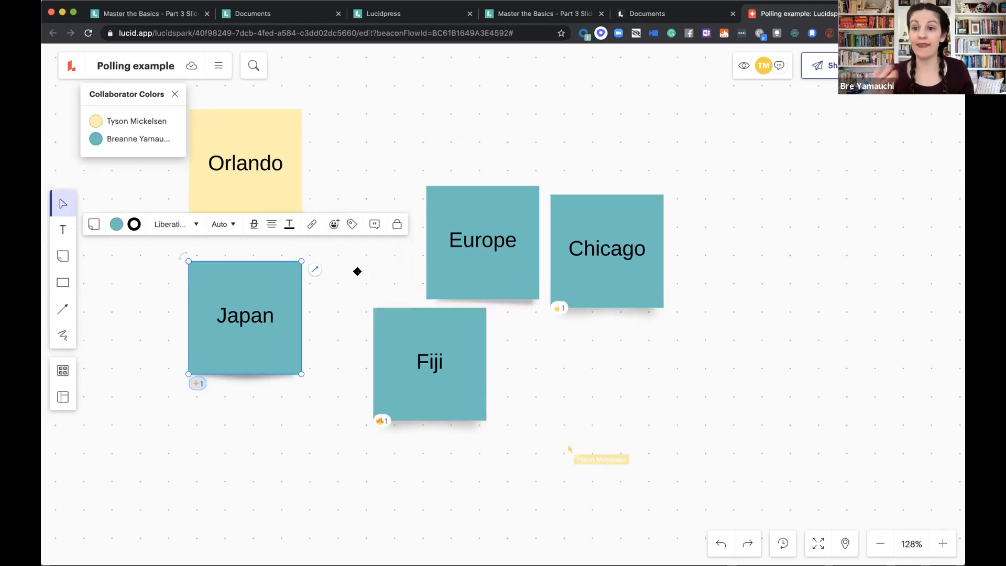
left_click(367, 266)
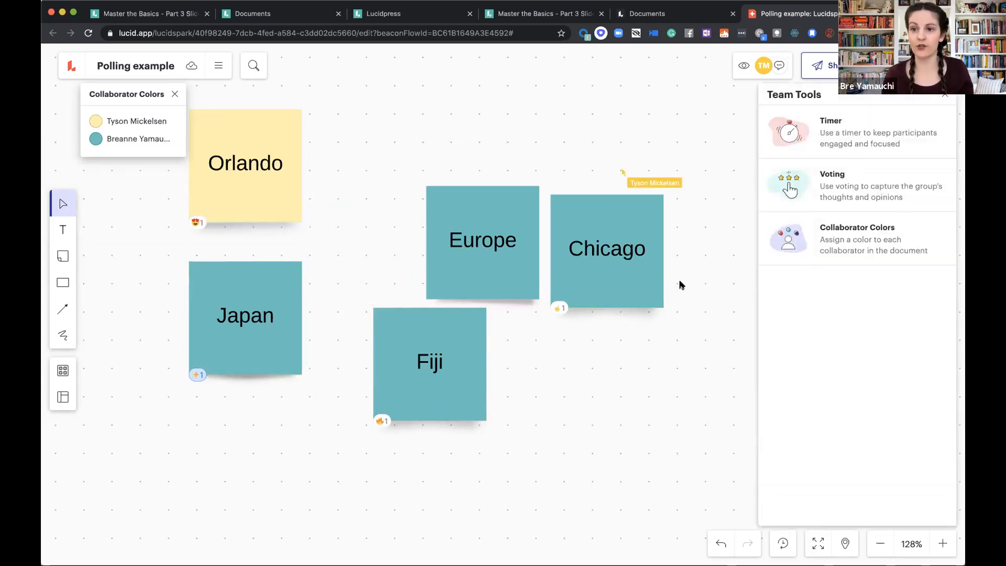
- Start Voting Session 1 with 2 votes per person and a 10-second timer
left_click(831, 177)
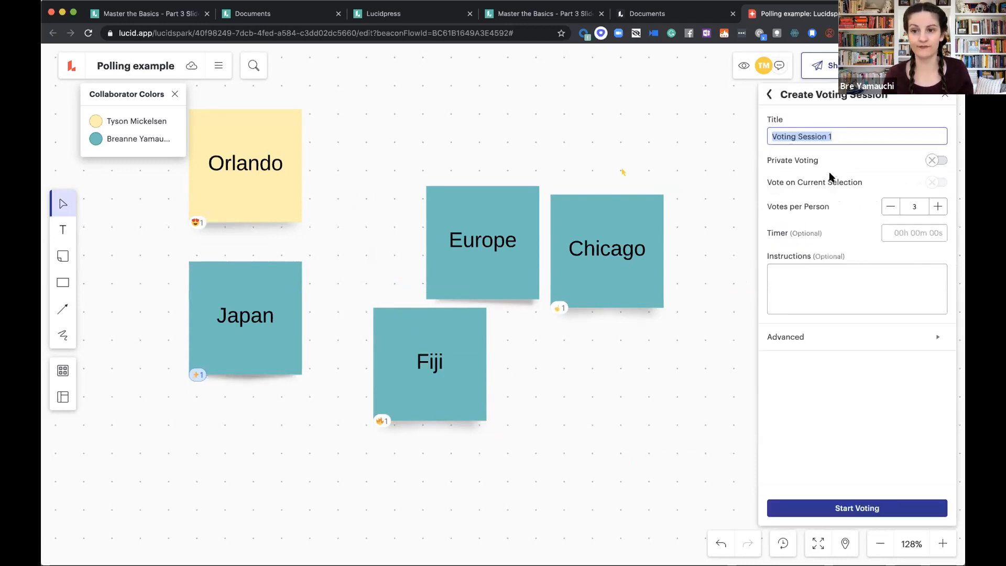
left_click(767, 95)
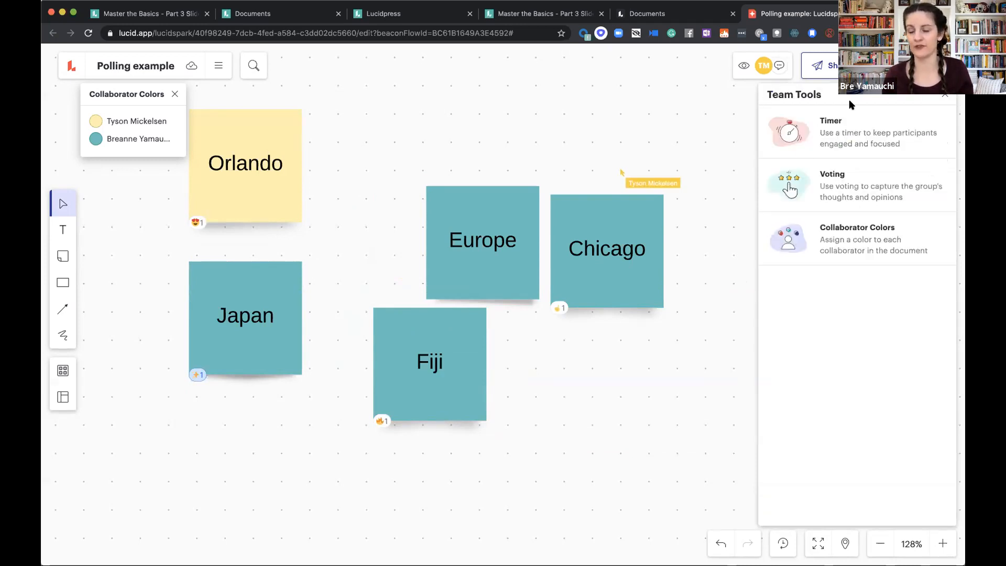
left_click(835, 174)
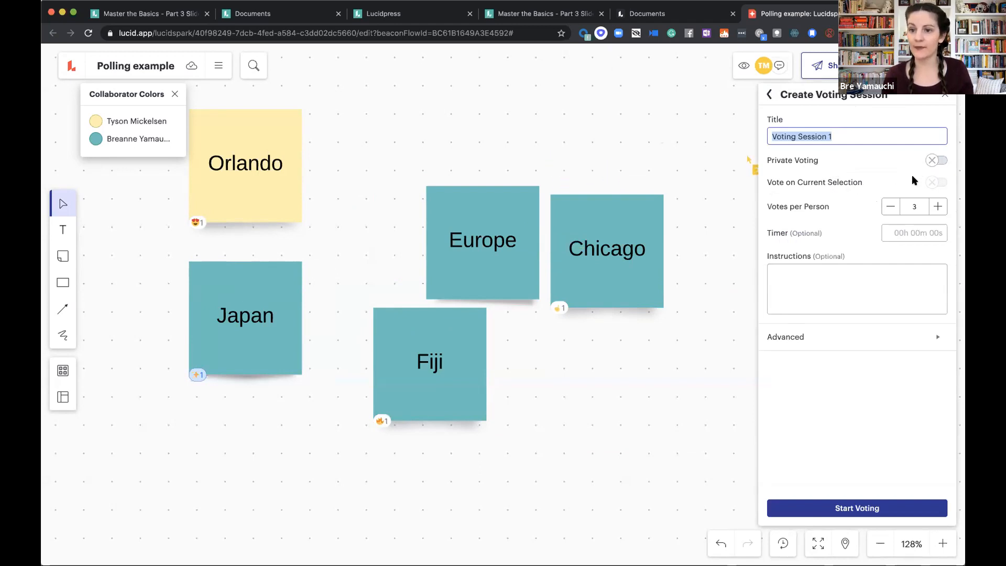
left_click(890, 206)
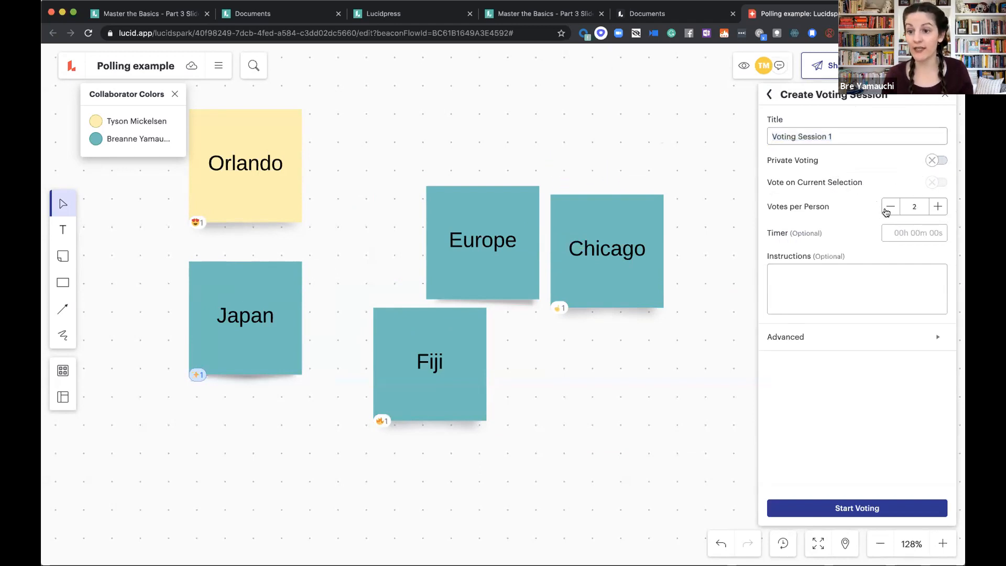
left_click(901, 277)
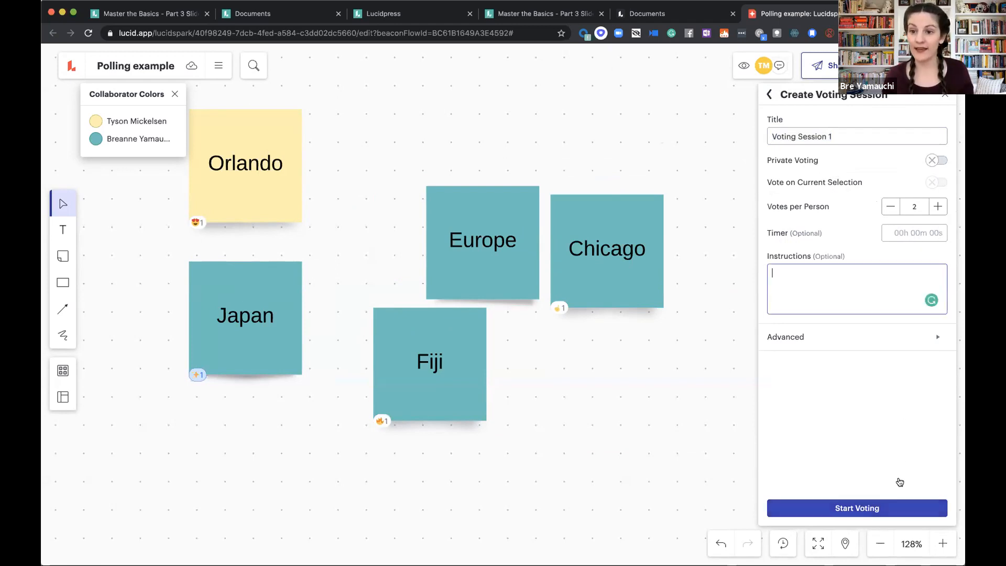
left_click(911, 234)
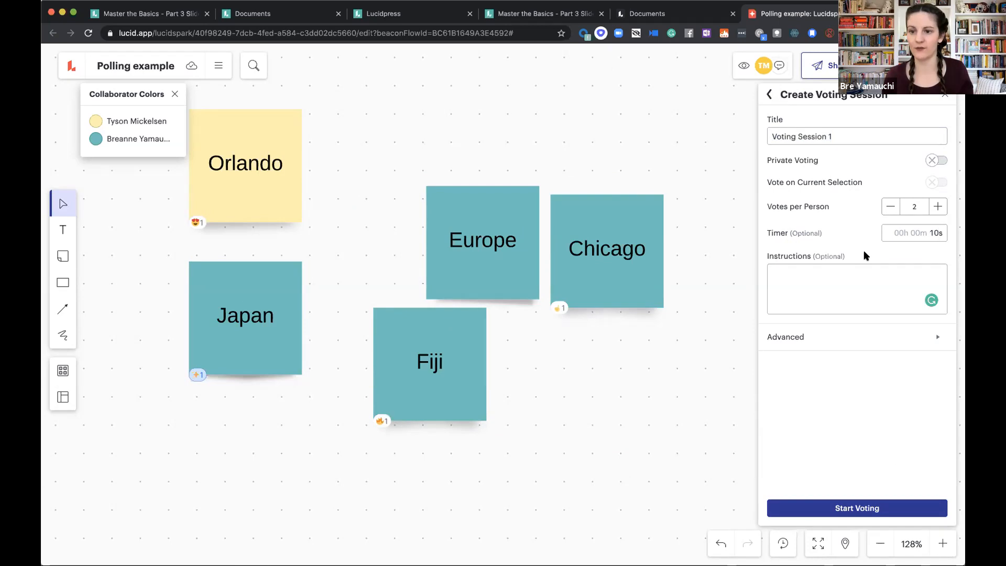
left_click(844, 508)
- Cast one vote for the Europe sticky note and one for Japan
mouse_move(510, 298)
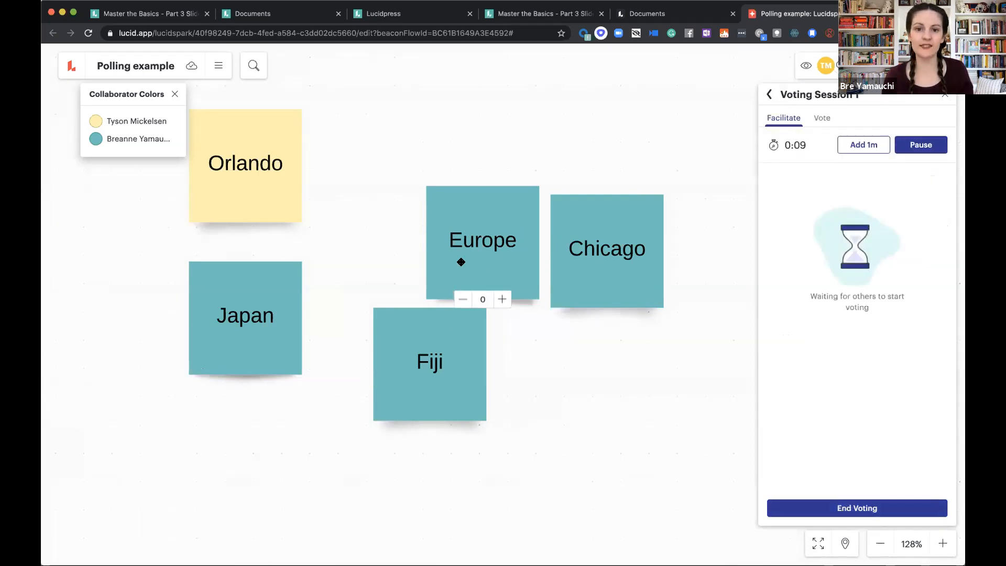
left_click(501, 299)
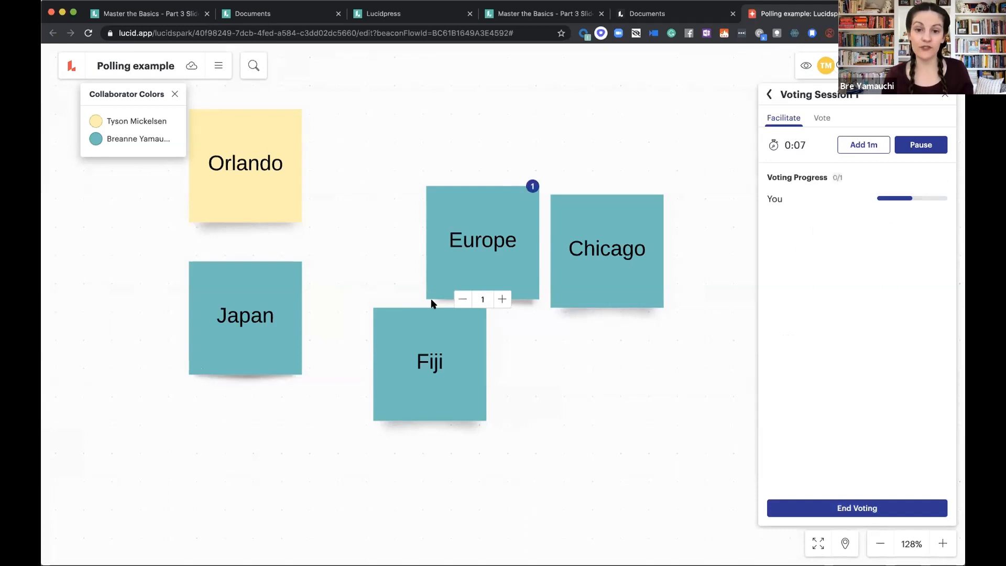
left_click(264, 374)
mouse_move(434, 419)
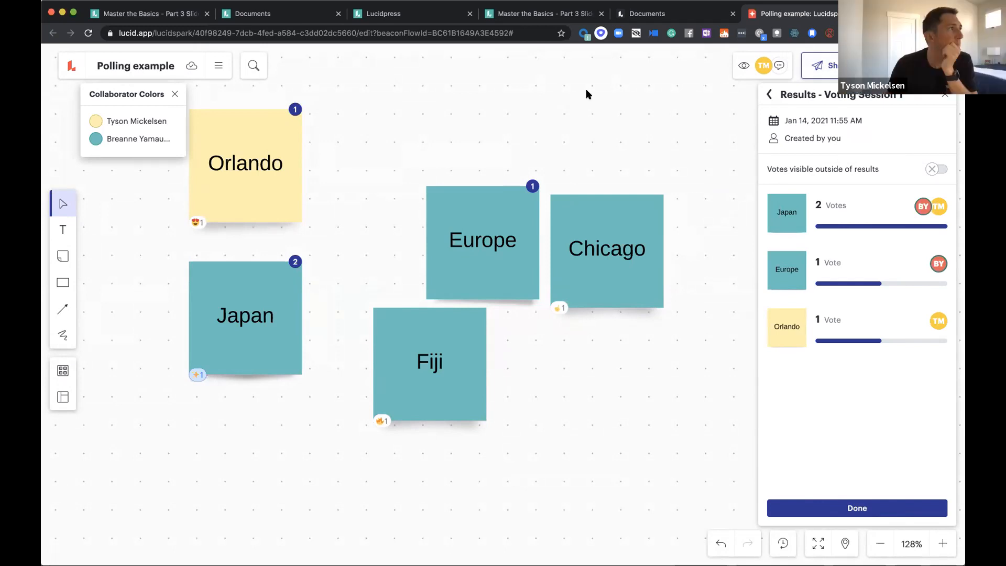
- Switch to the November Marketing Update document in Lucidpress and examine the linked images in its Blog posts section
key("super+1")
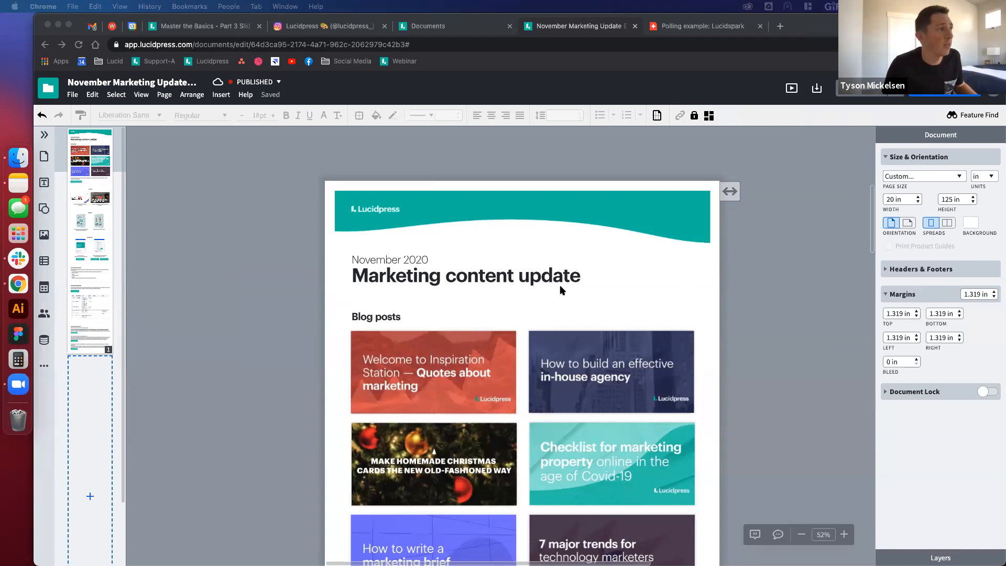
scroll(600, 292, "up", 3)
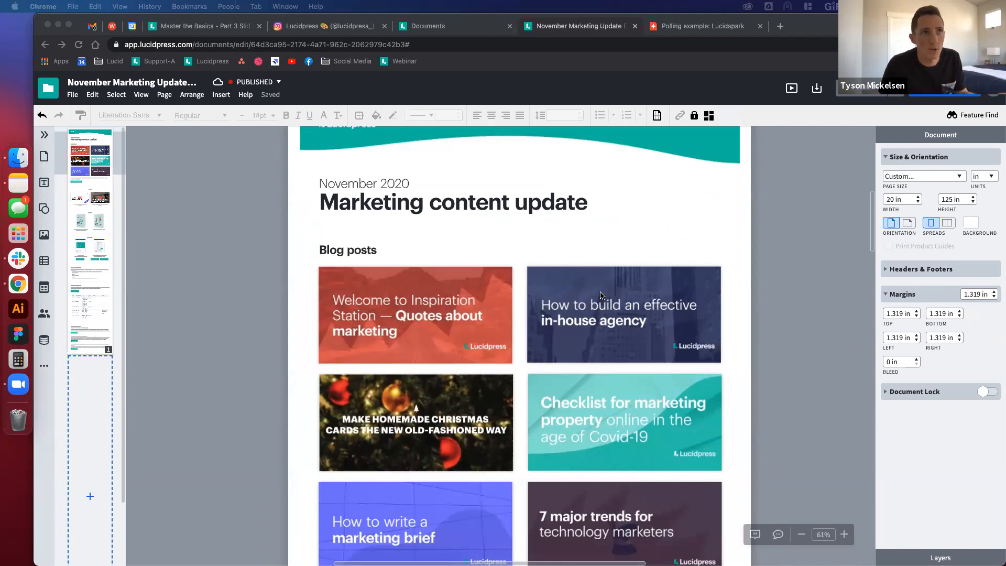
scroll(611, 292, "down", 1)
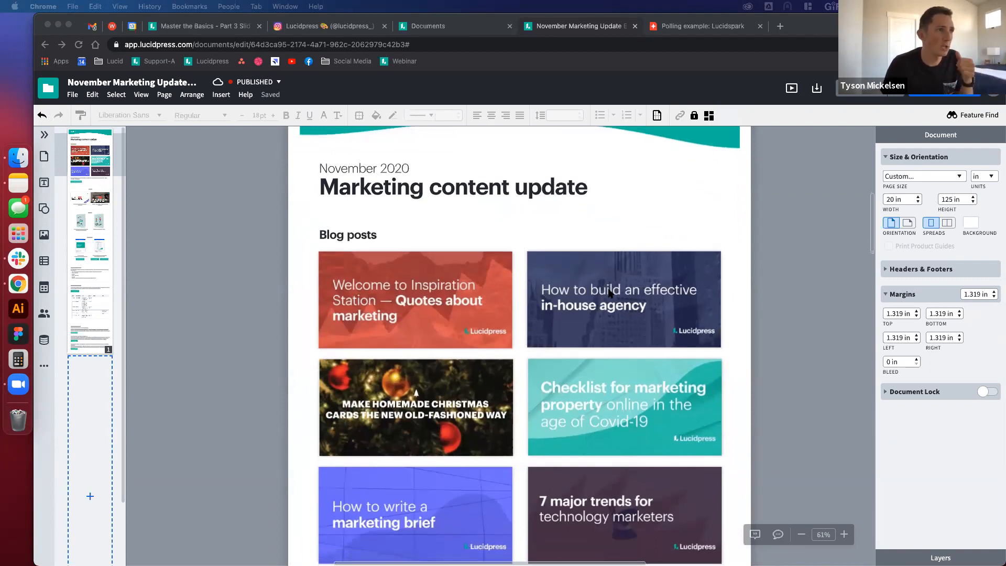
scroll(611, 293, "down", 3)
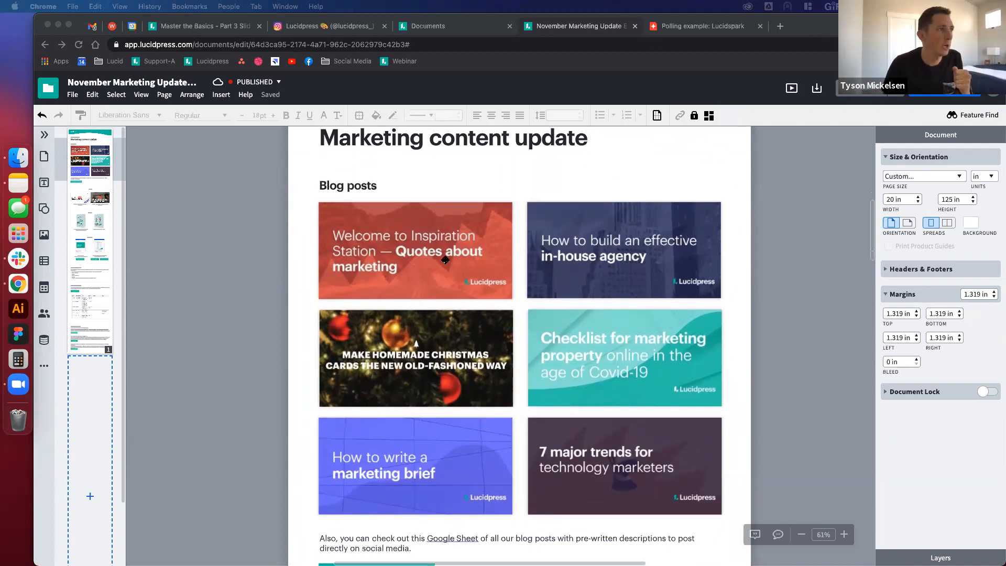
left_click(419, 367)
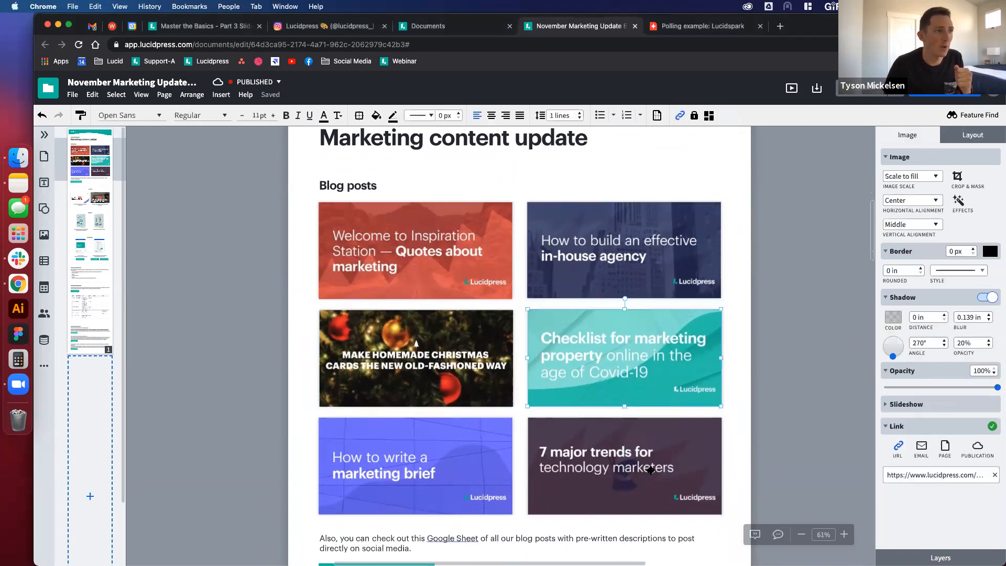
left_click(427, 464)
scroll(668, 329, "down", 5)
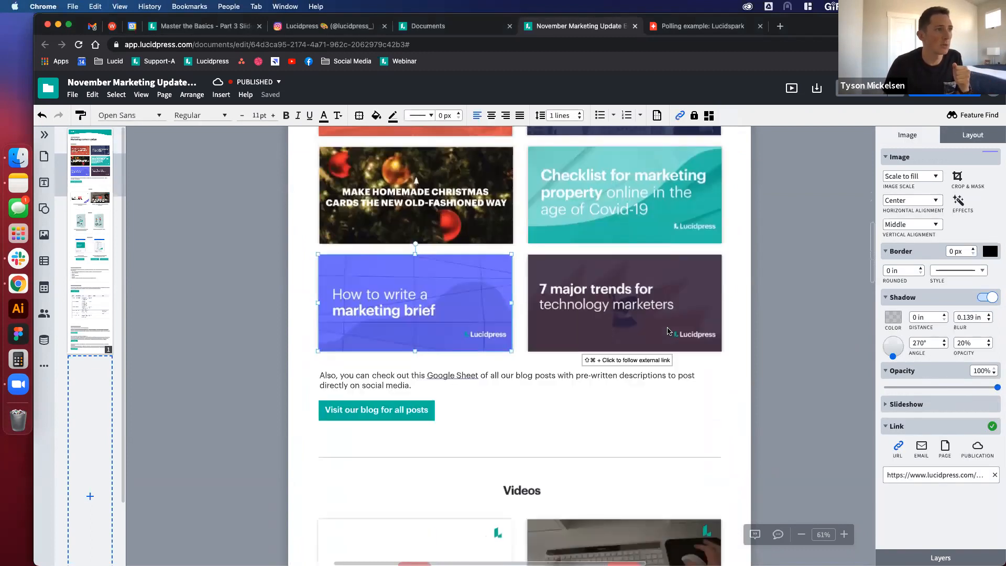
scroll(638, 328, "down", 2)
scroll(376, 289, "down", 2)
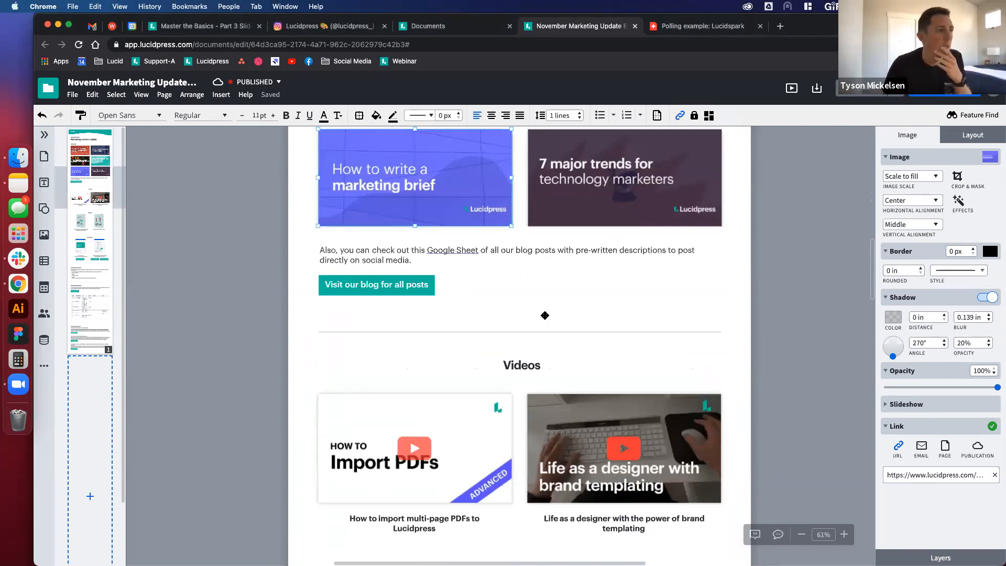
- Examine the Videos section of the newsletter, selecting both video thumbnails to view their attached links
scroll(545, 317, "down", 5)
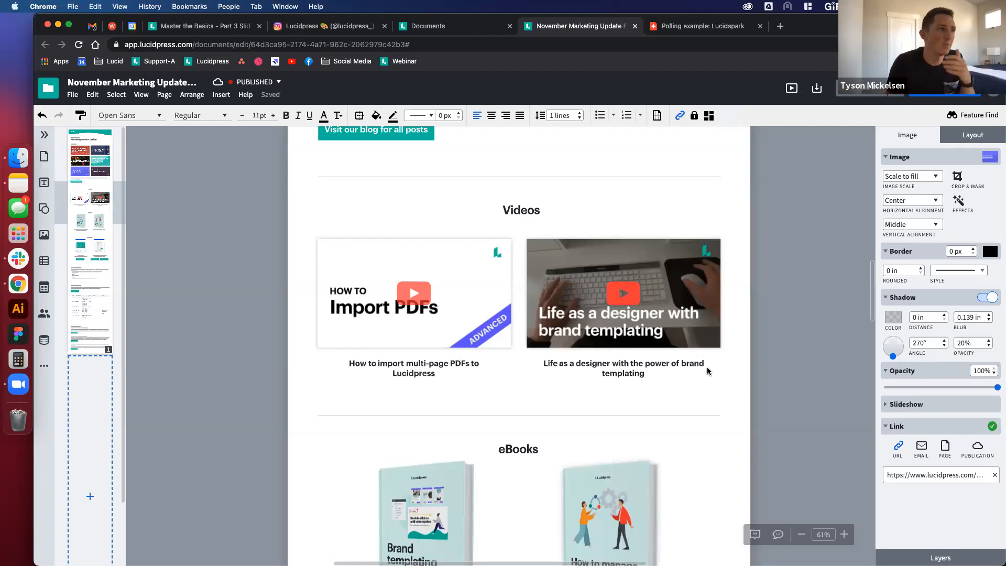
scroll(726, 332, "up", 3)
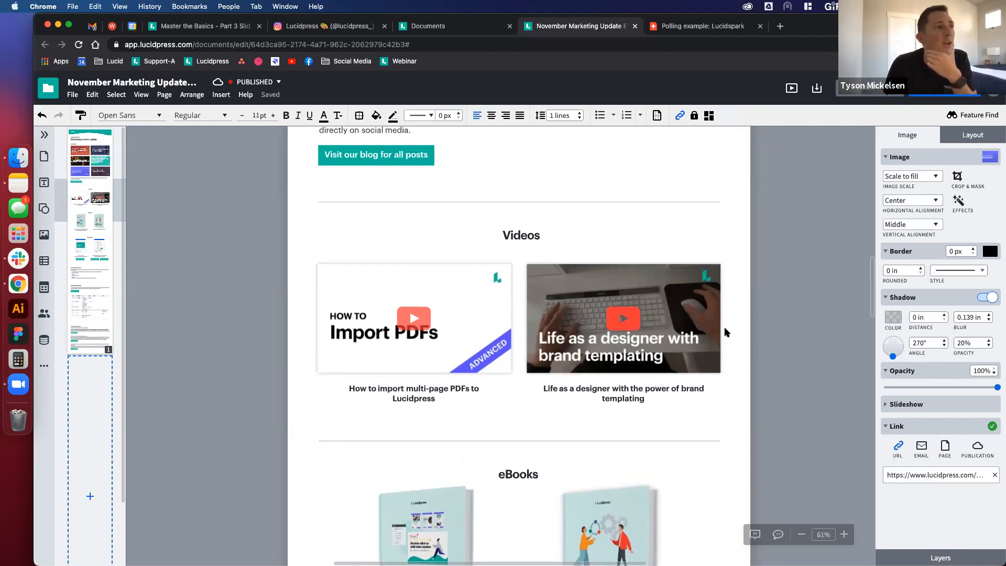
scroll(726, 332, "right", 2)
left_click(693, 306)
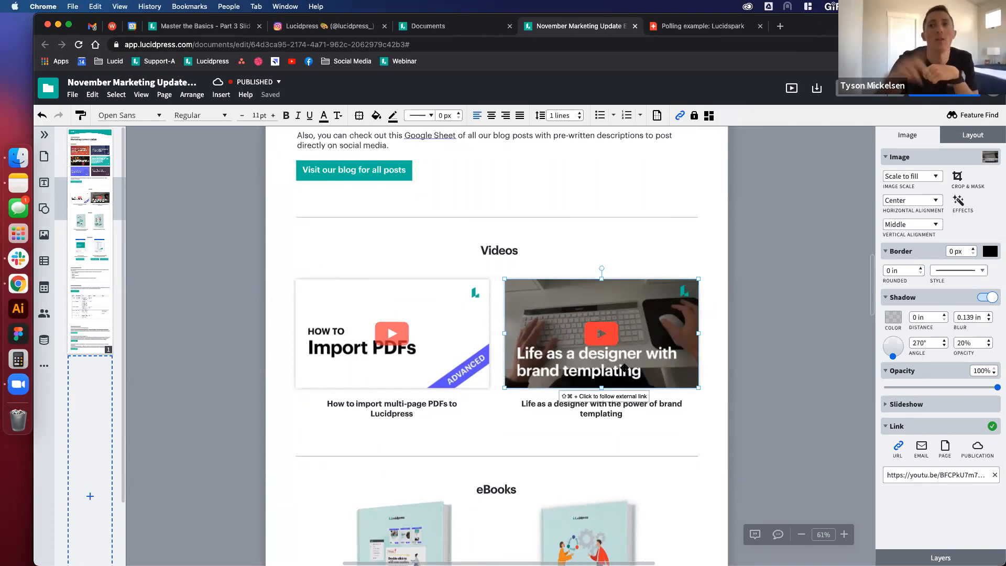
left_click(439, 369)
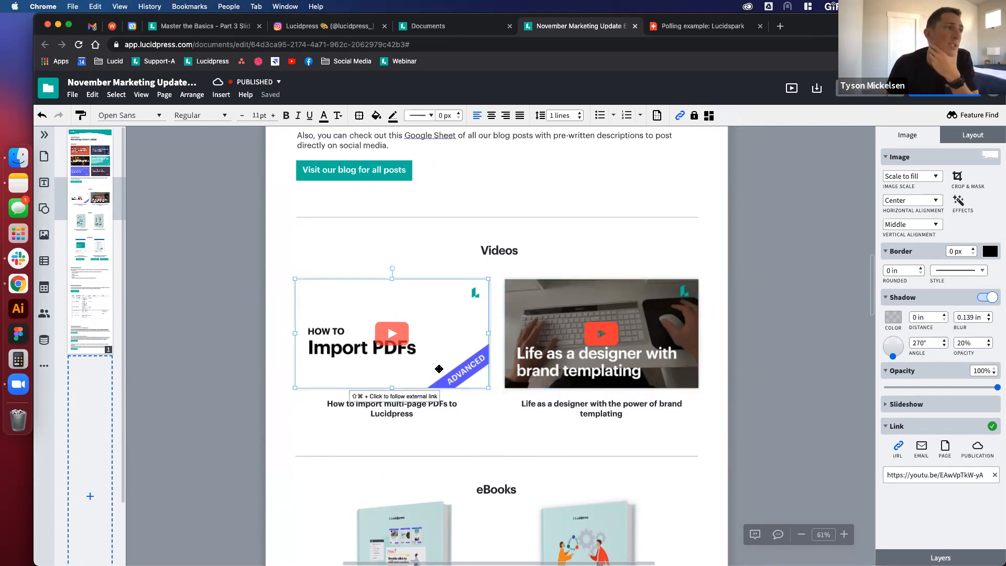
left_click(496, 427)
scroll(677, 403, "up", 1)
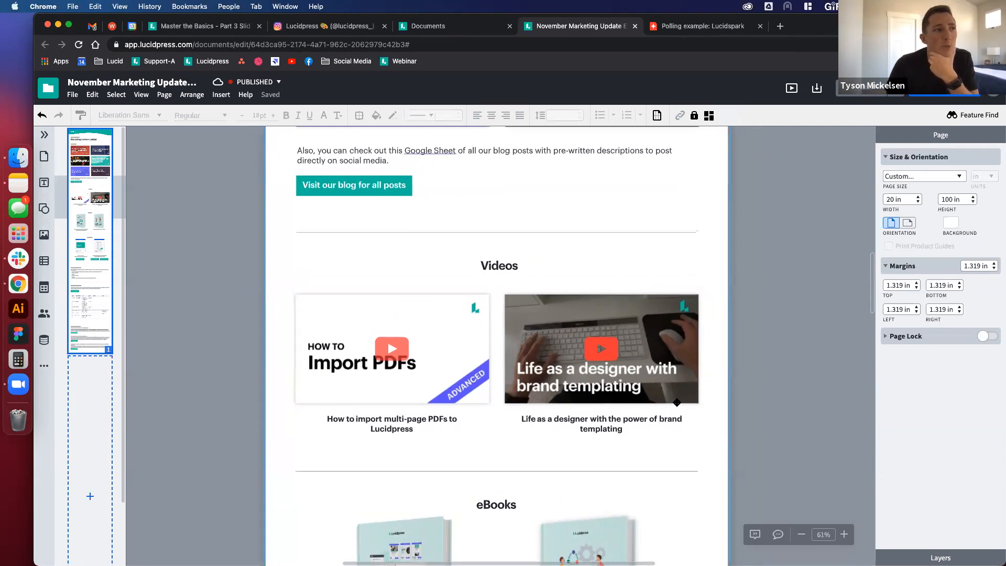
scroll(677, 402, "up", 2)
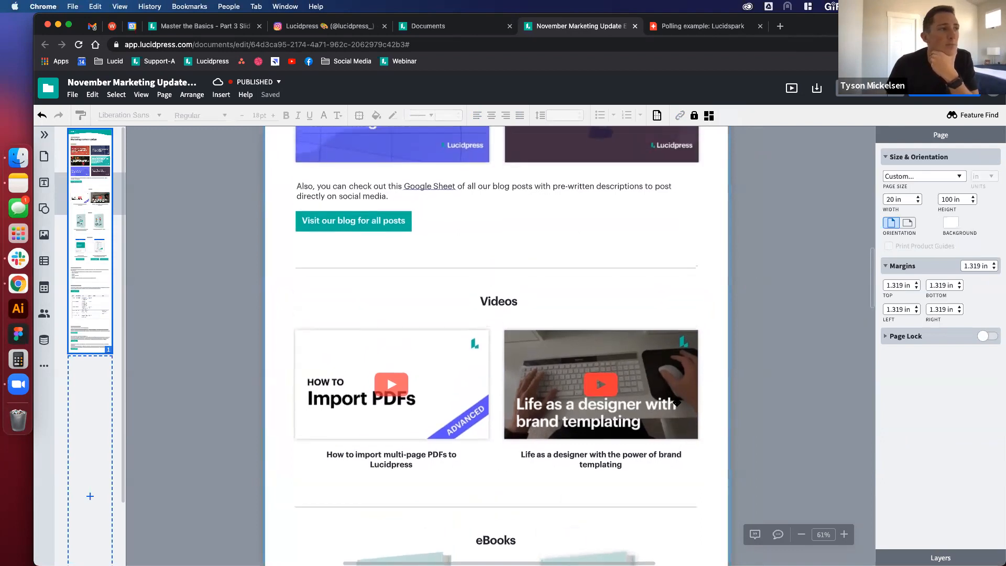
scroll(677, 403, "up", 4)
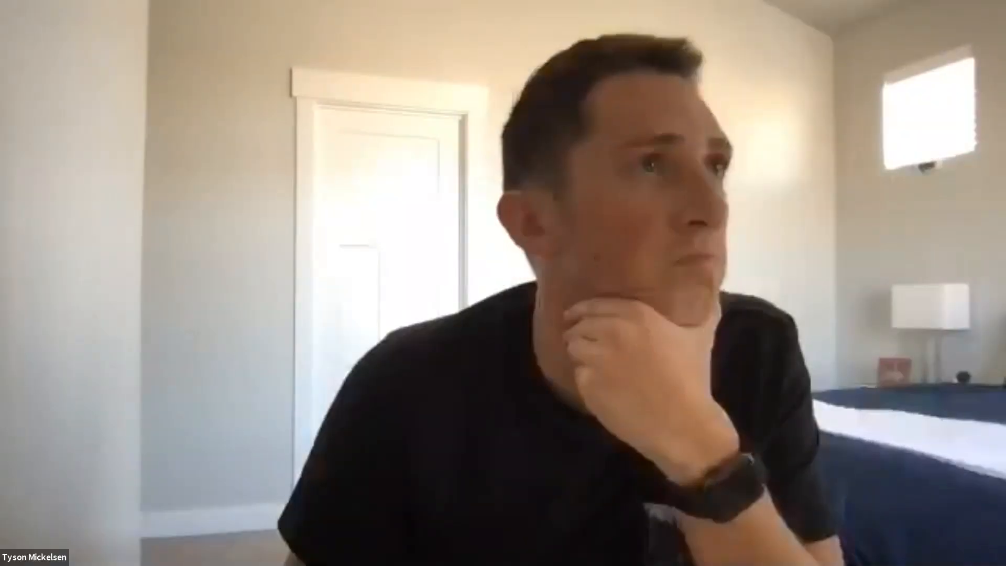